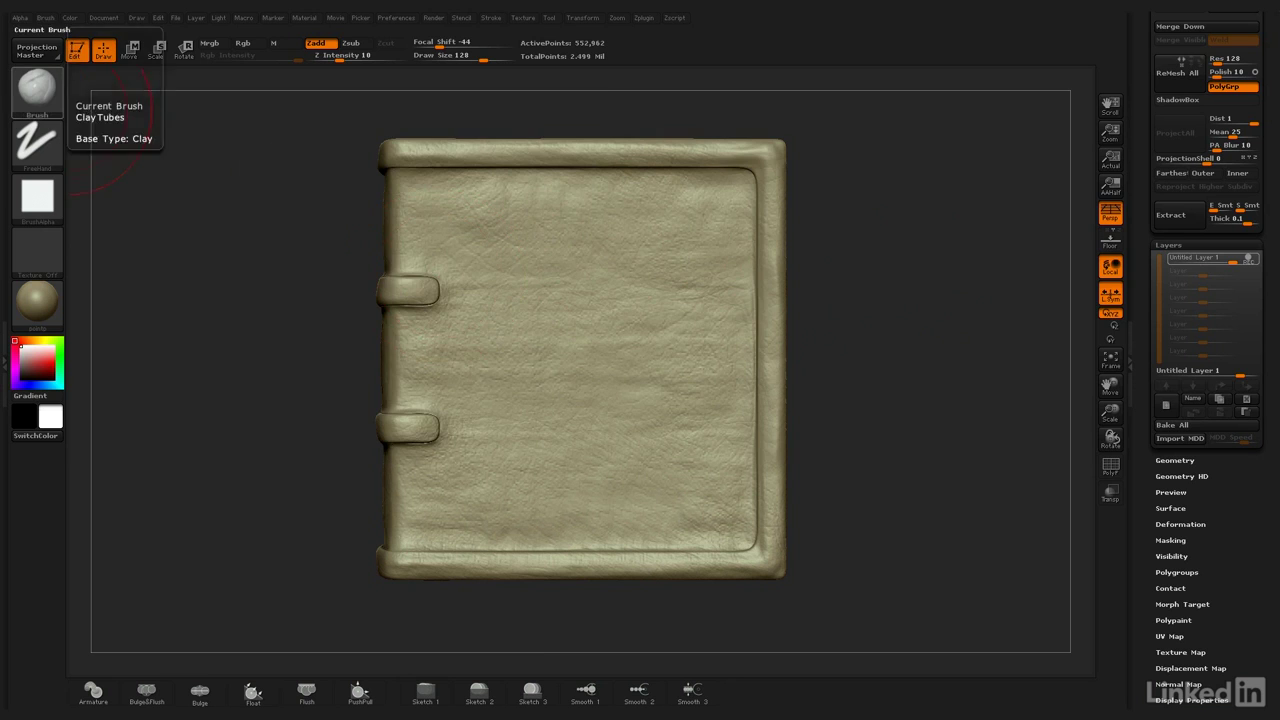
# Step: Turn off the ClayTubes brush's alpha and set Focal Shift to -79, Draw Size to 59 and Z Intensity to 20
pyautogui.click(37, 197)
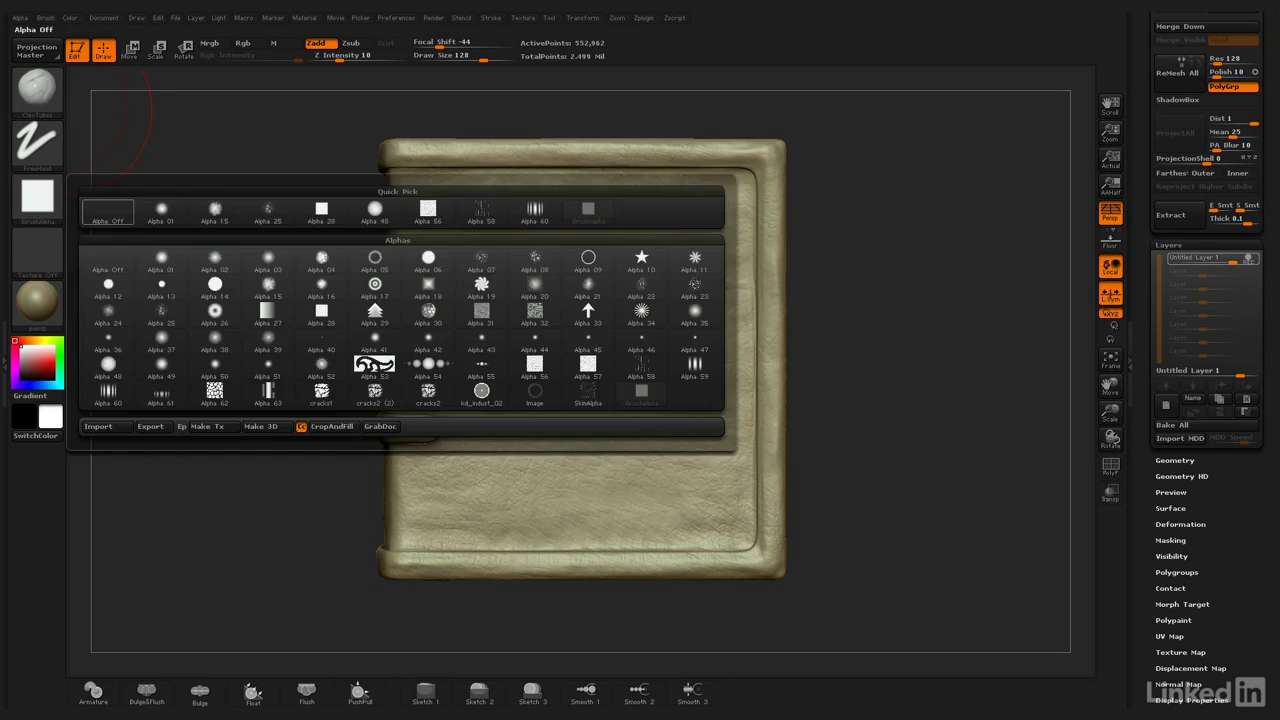
pyautogui.click(109, 212)
pyautogui.moveTo(695, 226); pyautogui.dragTo(445, 228)
pyautogui.hotkey('ctrl', 'z')
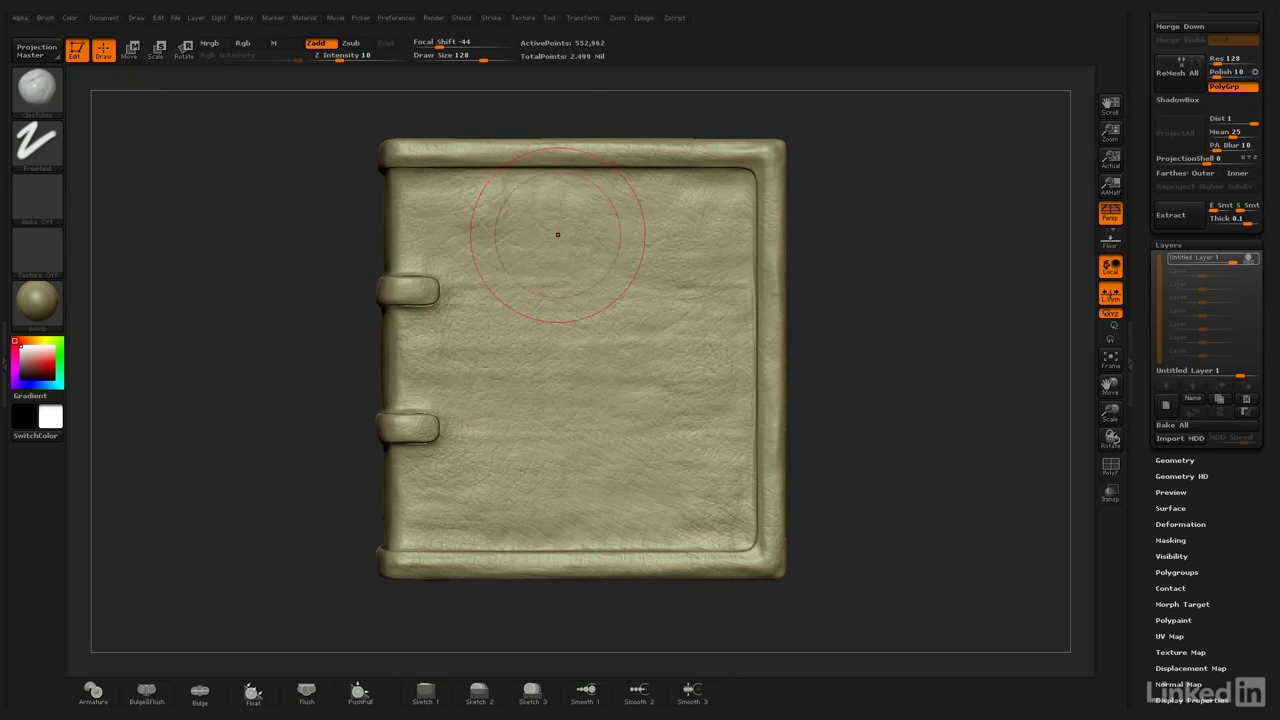
pyautogui.moveTo(510, 44); pyautogui.dragTo(425, 44)
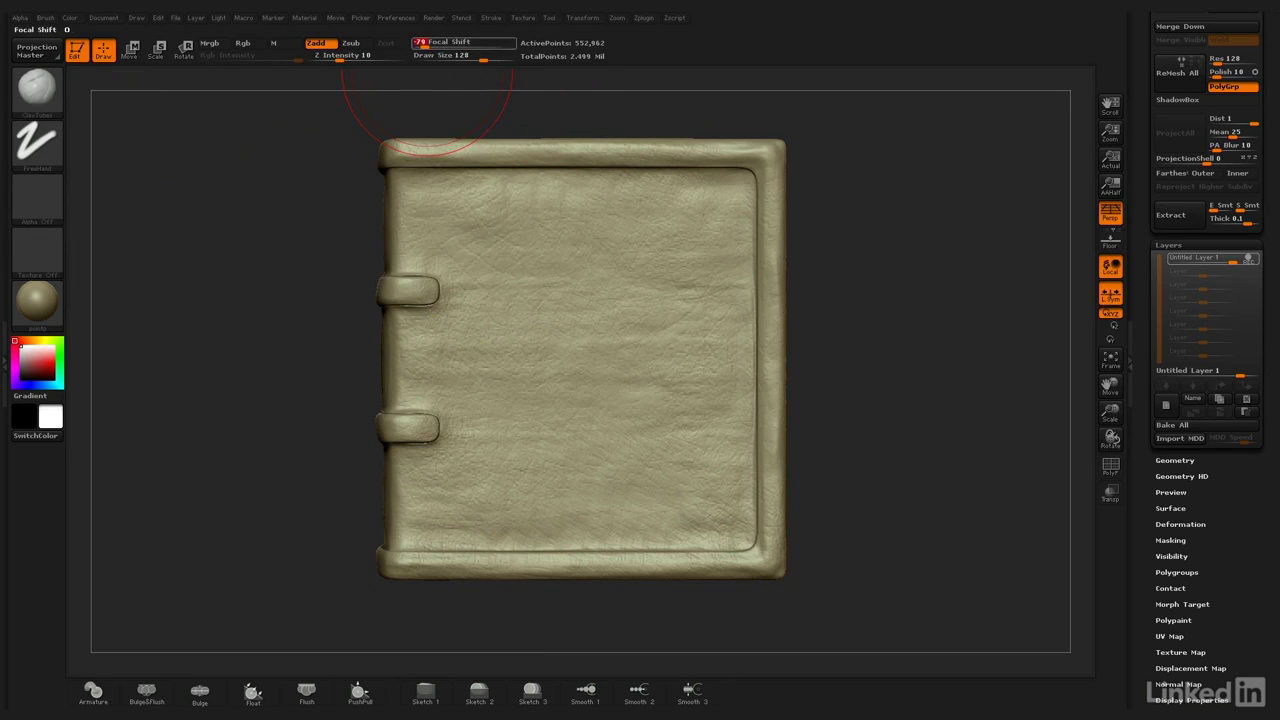
pyautogui.moveTo(482, 57); pyautogui.dragTo(460, 56)
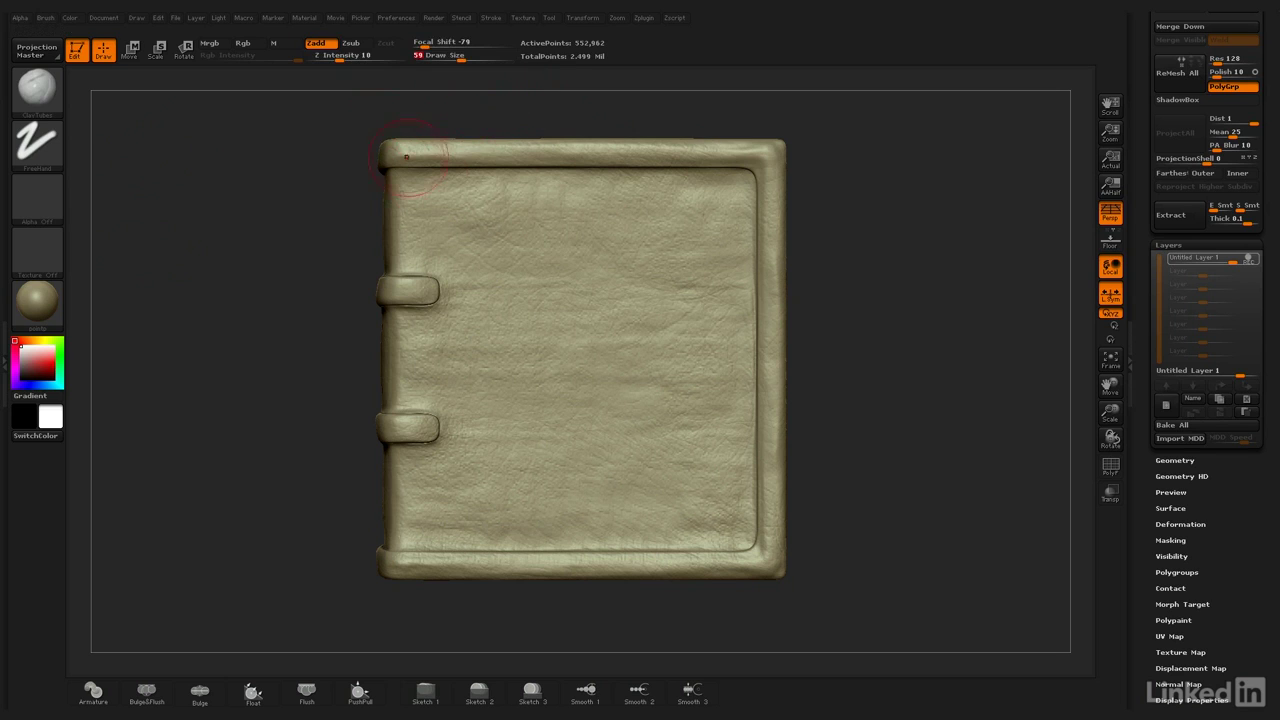
pyautogui.moveTo(338, 57); pyautogui.dragTo(351, 57)
# Step: Try raised ClayTubes strokes across the upper part of the book cover and undo them
pyautogui.click(680, 198)
pyautogui.moveTo(680, 198); pyautogui.dragTo(426, 255)
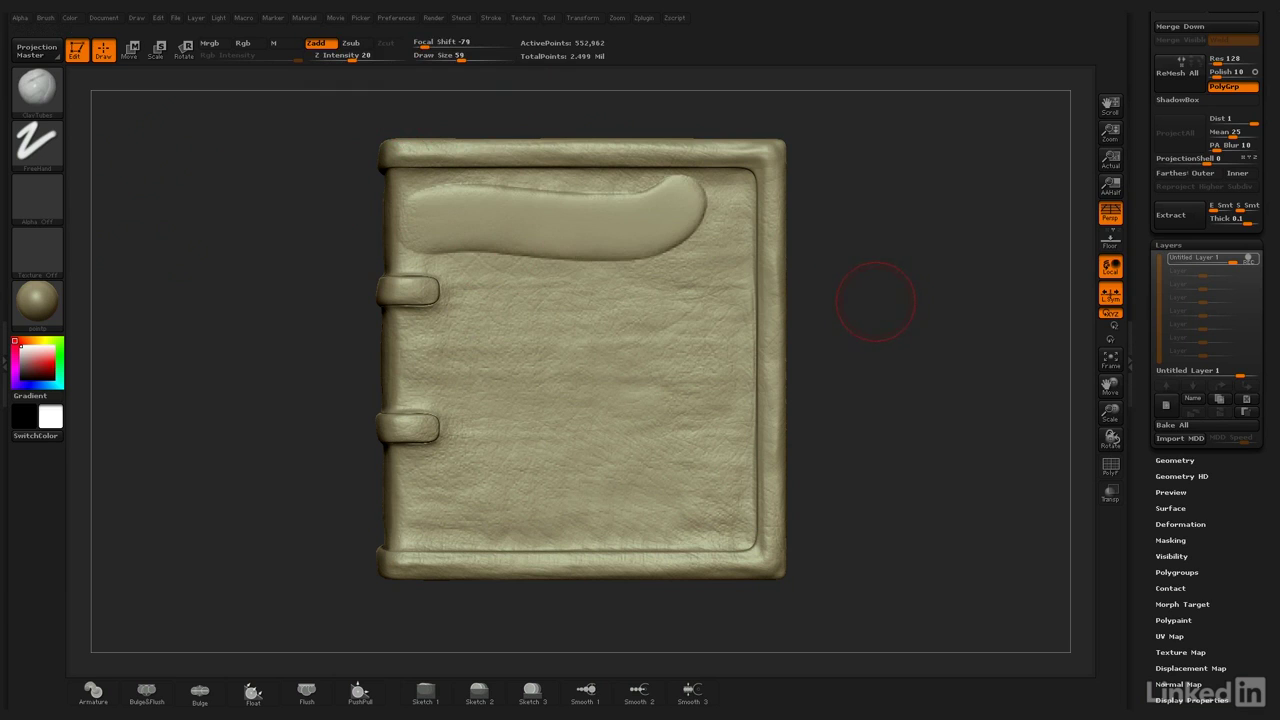
pyautogui.hotkey('ctrl', 'z')
pyautogui.moveTo(675, 199); pyautogui.dragTo(428, 245)
pyautogui.moveTo(675, 205); pyautogui.dragTo(421, 238)
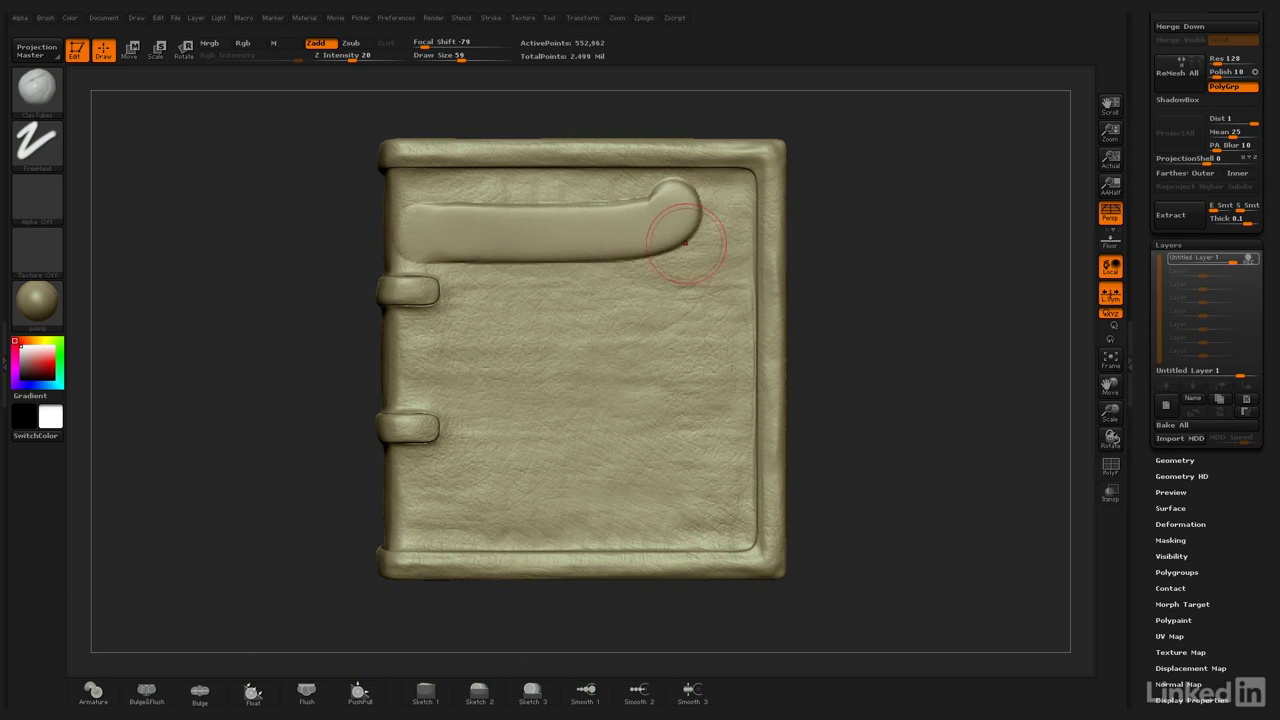
pyautogui.hotkey('ctrl', 'z')
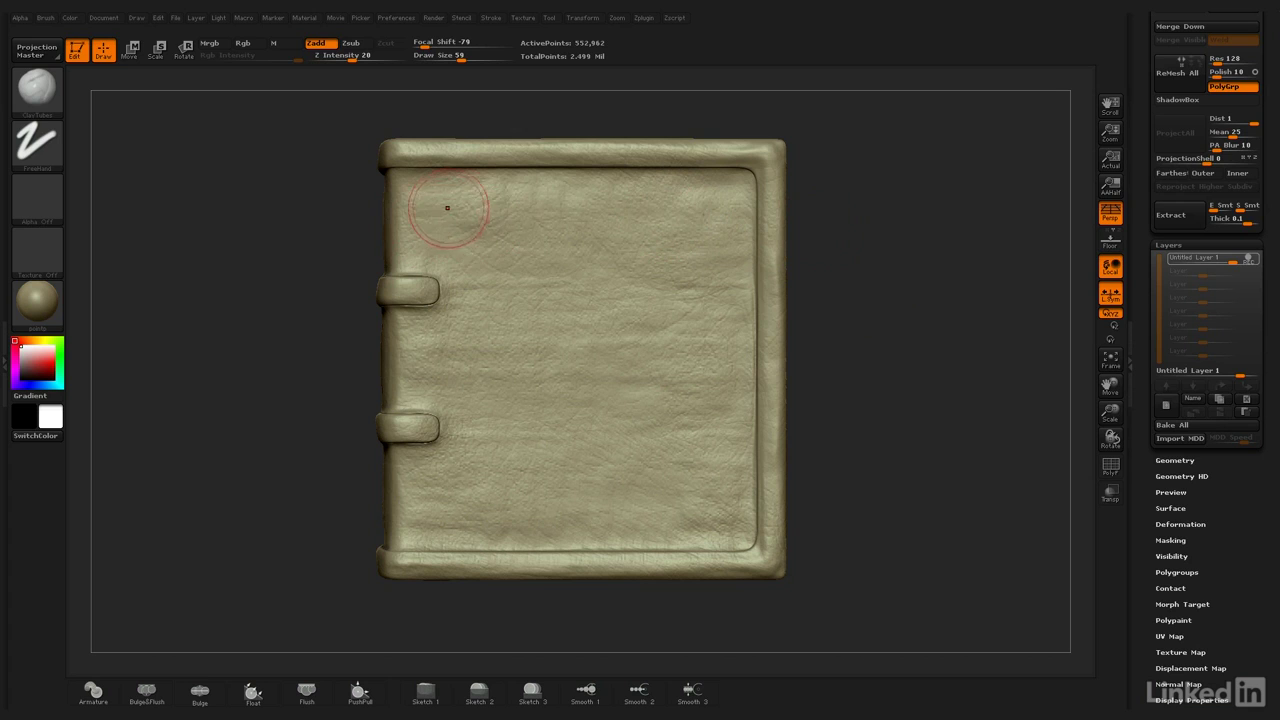
# Step: Try a soft-edged mask stroke across the upper part of the cover and clear the mask
pyautogui.press('ctrl')
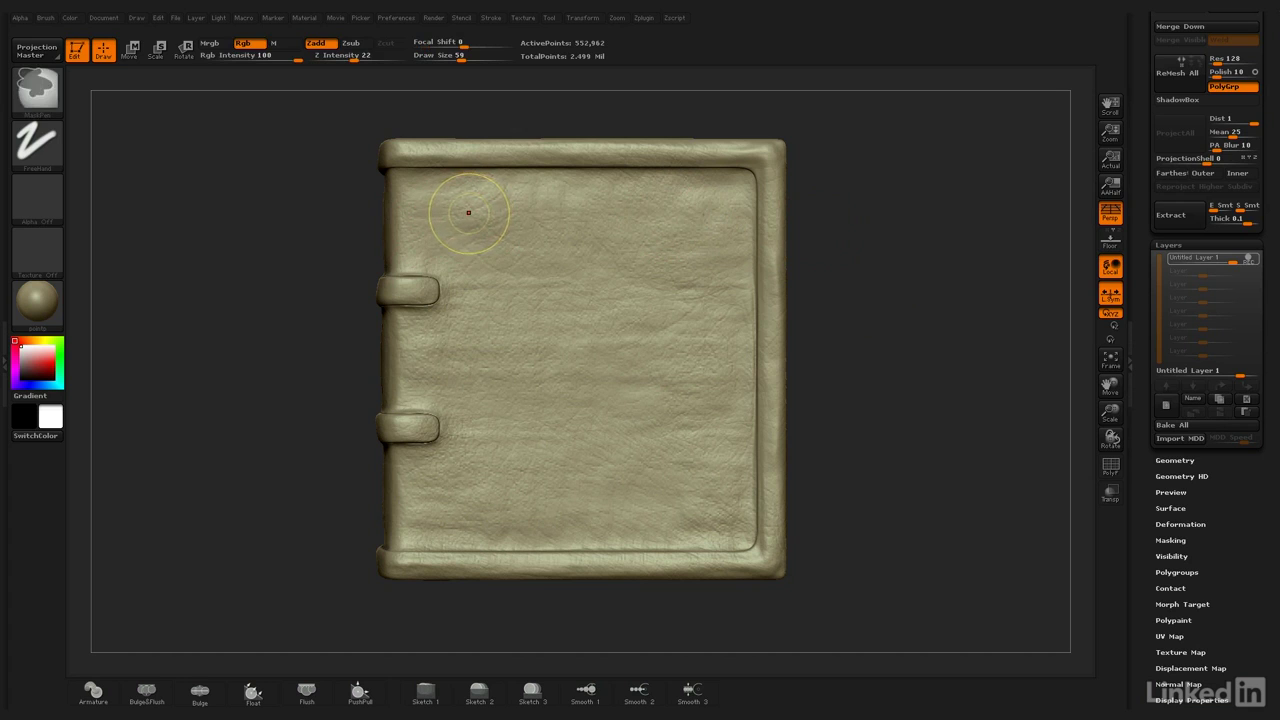
pyautogui.press('ctrl')
pyautogui.moveTo(500, 217)
pyautogui.keyDown('ctrl'); pyautogui.mouseDown()
pyautogui.moveTo(430, 222)
pyautogui.moveTo(640, 222)
pyautogui.moveTo(695, 208)
pyautogui.moveTo(415, 228)
pyautogui.moveTo(430, 226)
pyautogui.mouseUp(); pyautogui.keyUp('ctrl')
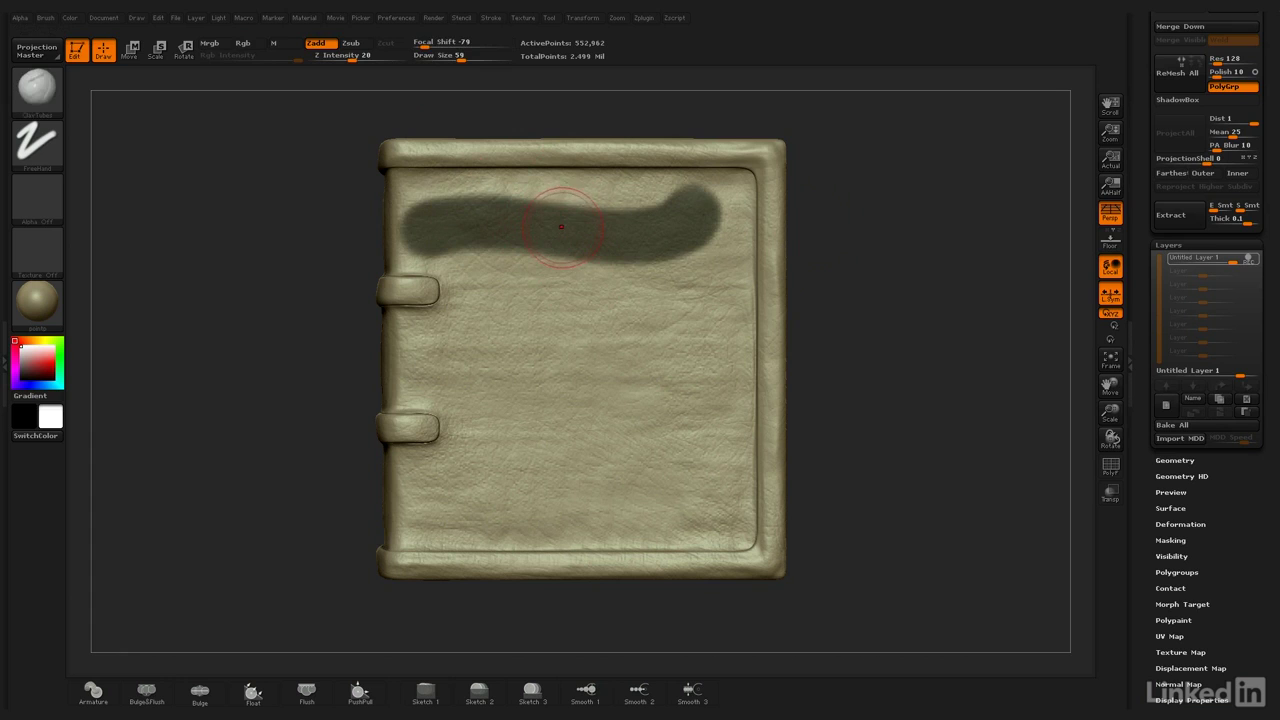
pyautogui.press('ctrl')
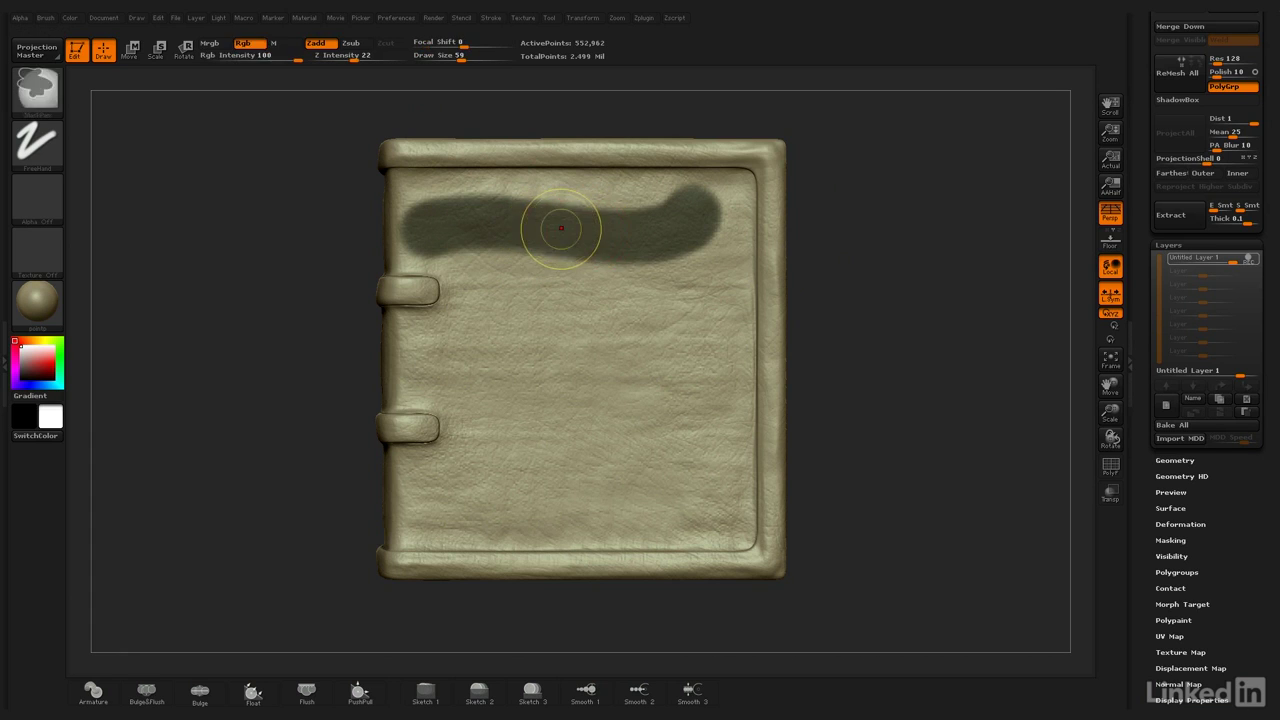
pyautogui.hotkey('ctrl', 'shift', 'a')
pyautogui.press('ctrl')
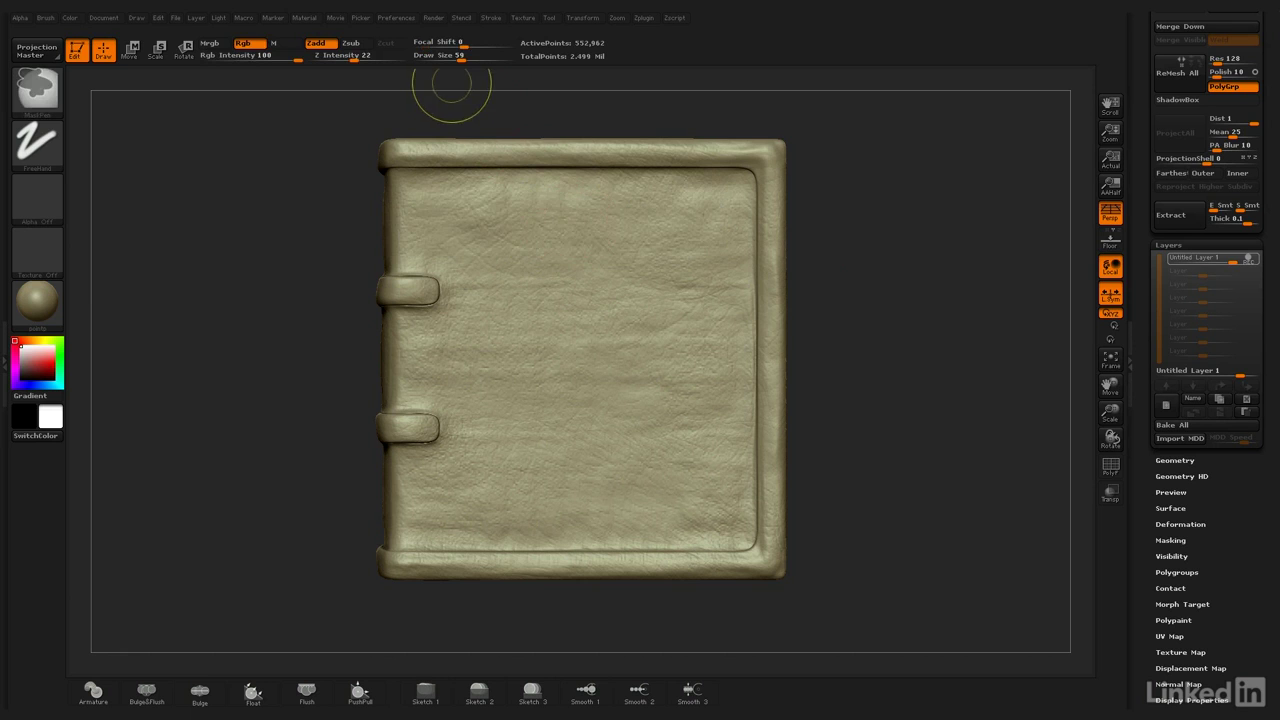
# Step: Set the mask brush's Focal Shift to -79 and Draw Size to 43, and mask a curved band across the upper cover
pyautogui.moveTo(481, 46); pyautogui.dragTo(432, 46)
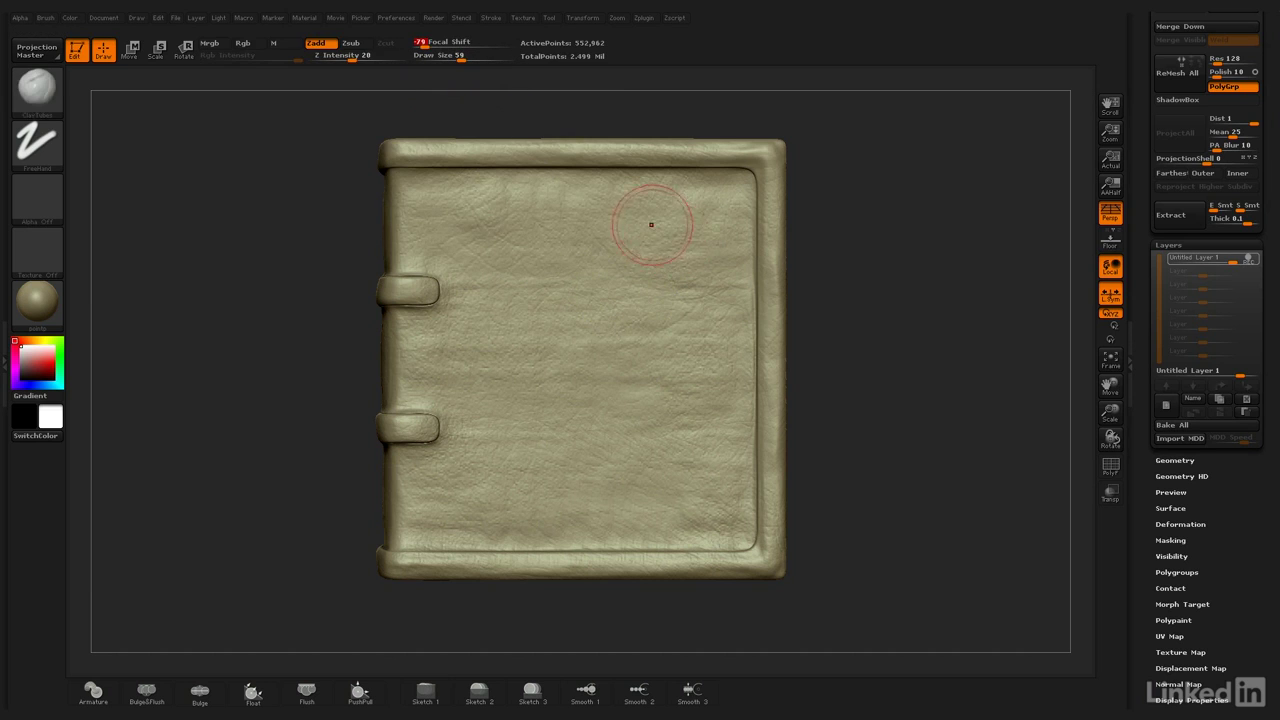
pyautogui.press('[')
pyautogui.press('ctrl')
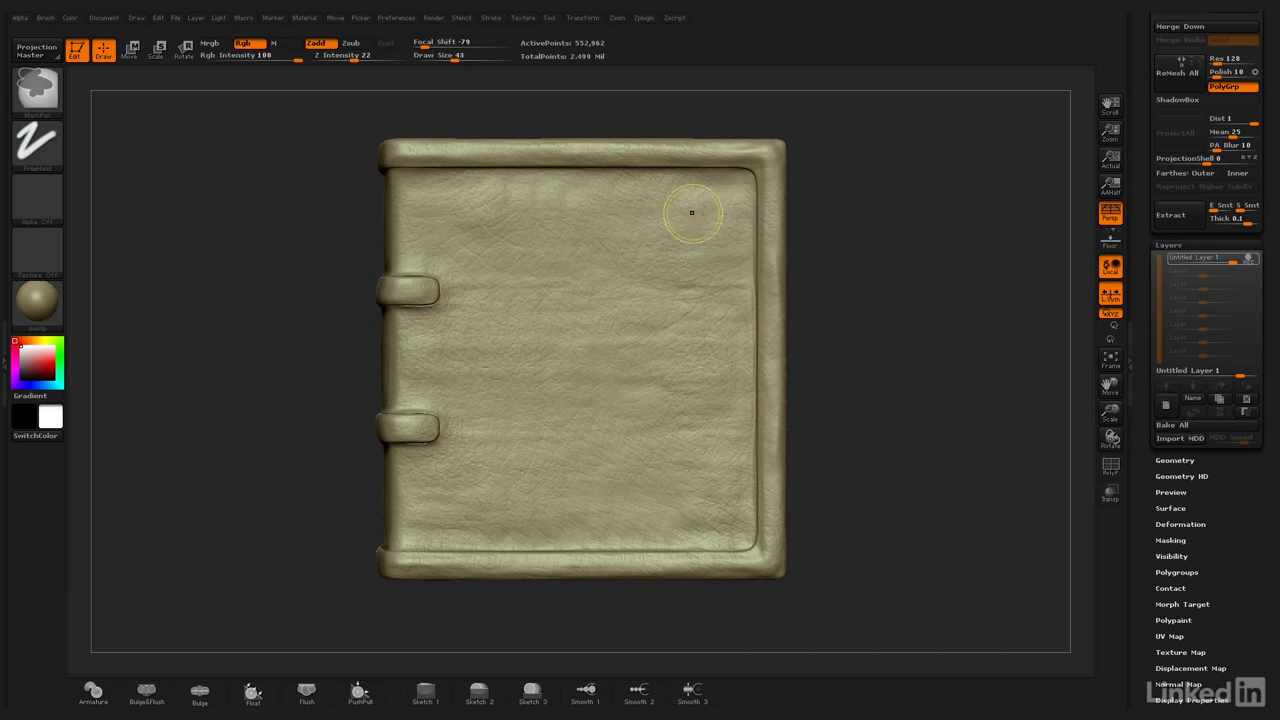
pyautogui.moveTo(687, 210)
pyautogui.keyDown('ctrl'); pyautogui.mouseDown()
pyautogui.moveTo(640, 237)
pyautogui.moveTo(395, 225)
pyautogui.mouseUp(); pyautogui.keyUp('ctrl')
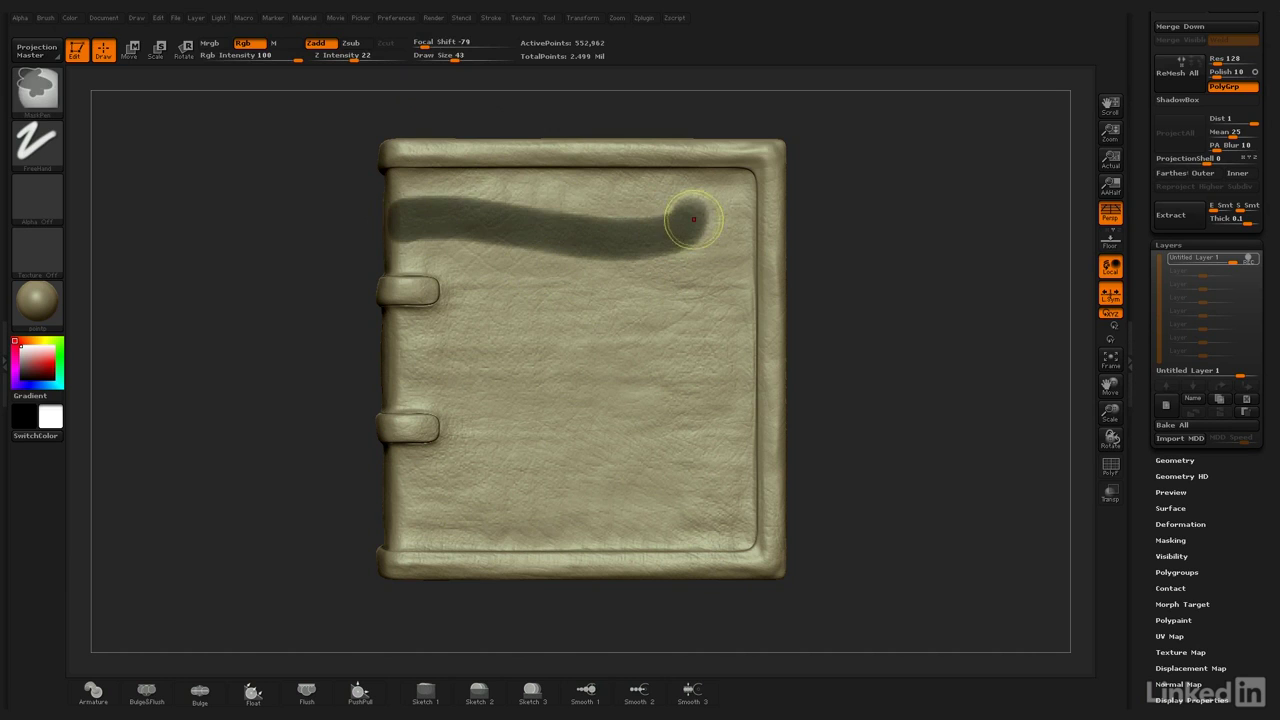
pyautogui.moveTo(685, 228)
pyautogui.keyDown('ctrl'); pyautogui.mouseDown()
pyautogui.moveTo(692, 200)
pyautogui.moveTo(712, 200)
pyautogui.moveTo(710, 235)
pyautogui.moveTo(578, 262)
pyautogui.moveTo(400, 235)
pyautogui.mouseUp(); pyautogui.keyUp('ctrl')
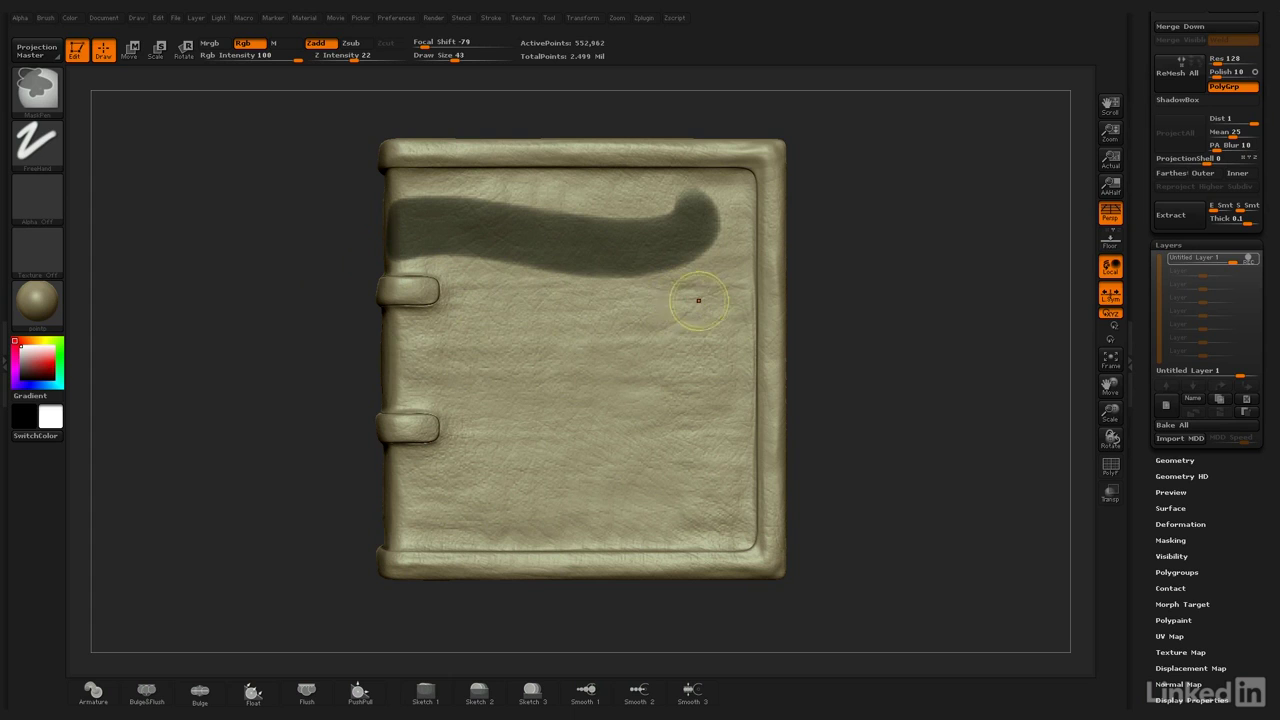
# Step: Add a second mask branch below the upper band, widening the mask toward the spine and extending both outer tips
pyautogui.moveTo(700, 295)
pyautogui.keyDown('ctrl'); pyautogui.mouseDown()
pyautogui.moveTo(525, 282)
pyautogui.moveTo(432, 292)
pyautogui.moveTo(395, 325)
pyautogui.mouseUp(); pyautogui.keyUp('ctrl')
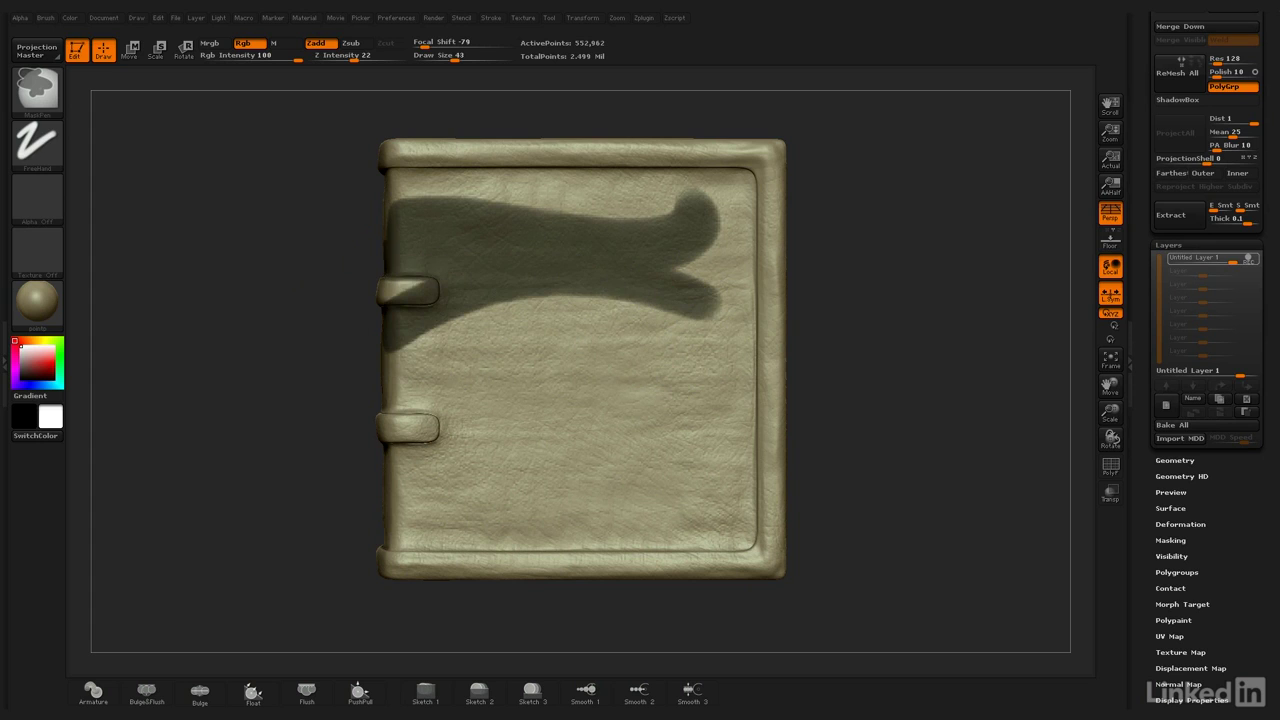
pyautogui.moveTo(688, 190)
pyautogui.keyDown('ctrl'); pyautogui.mouseDown()
pyautogui.moveTo(699, 215)
pyautogui.moveTo(712, 192)
pyautogui.mouseUp(); pyautogui.keyUp('ctrl')
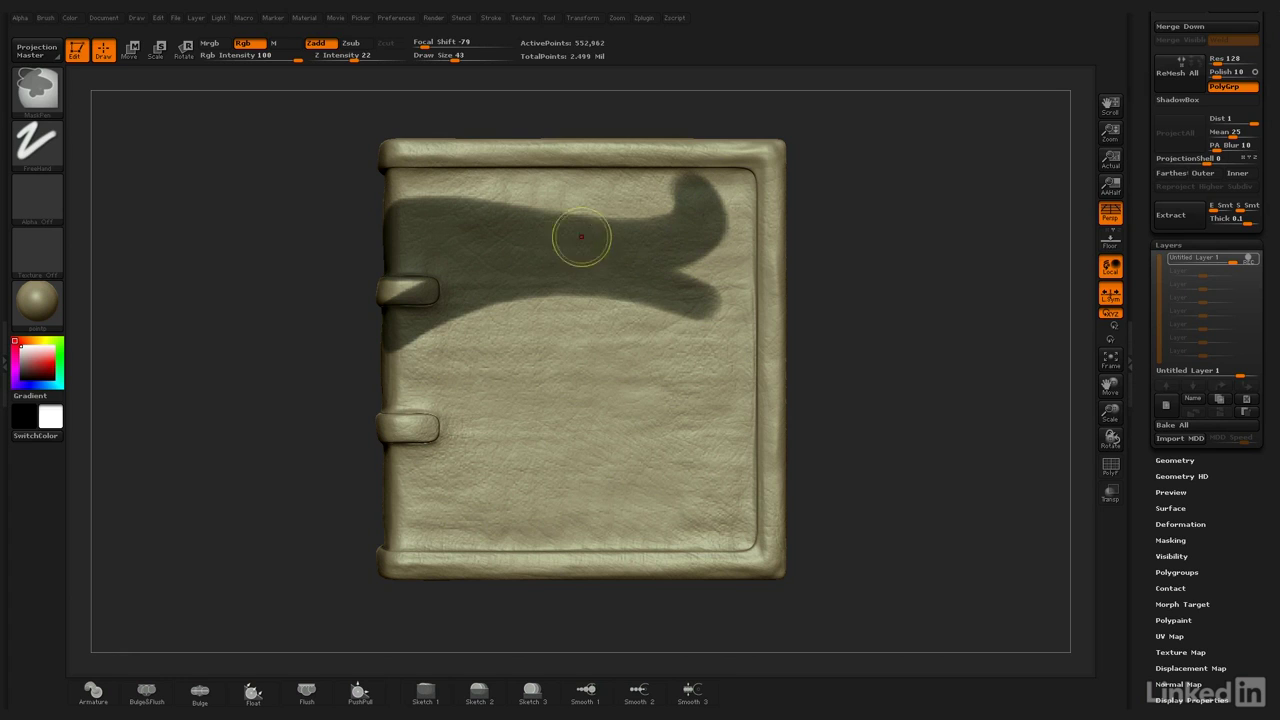
pyautogui.moveTo(543, 224)
pyautogui.keyDown('ctrl'); pyautogui.mouseDown()
pyautogui.moveTo(470, 190)
pyautogui.moveTo(386, 190)
pyautogui.mouseUp(); pyautogui.keyUp('ctrl')
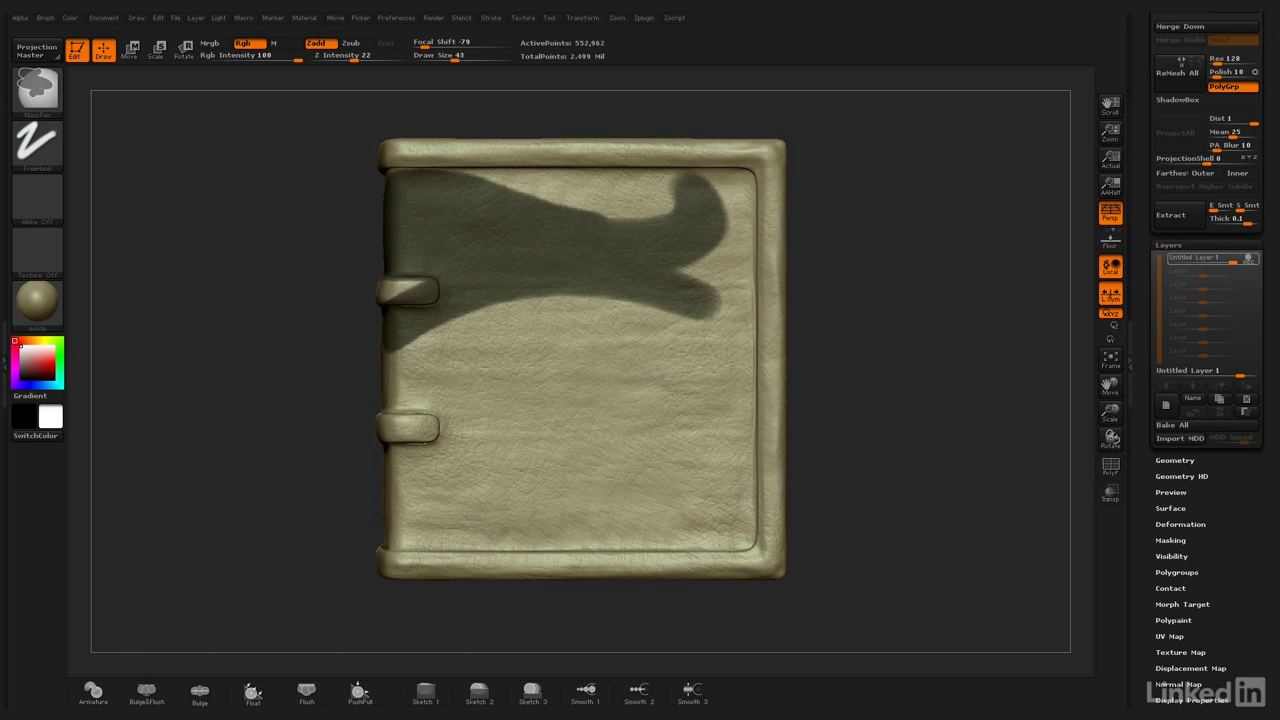
pyautogui.keyDown('ctrl'); pyautogui.moveTo(669, 297); pyautogui.dragTo(726, 297); pyautogui.keyUp('ctrl')
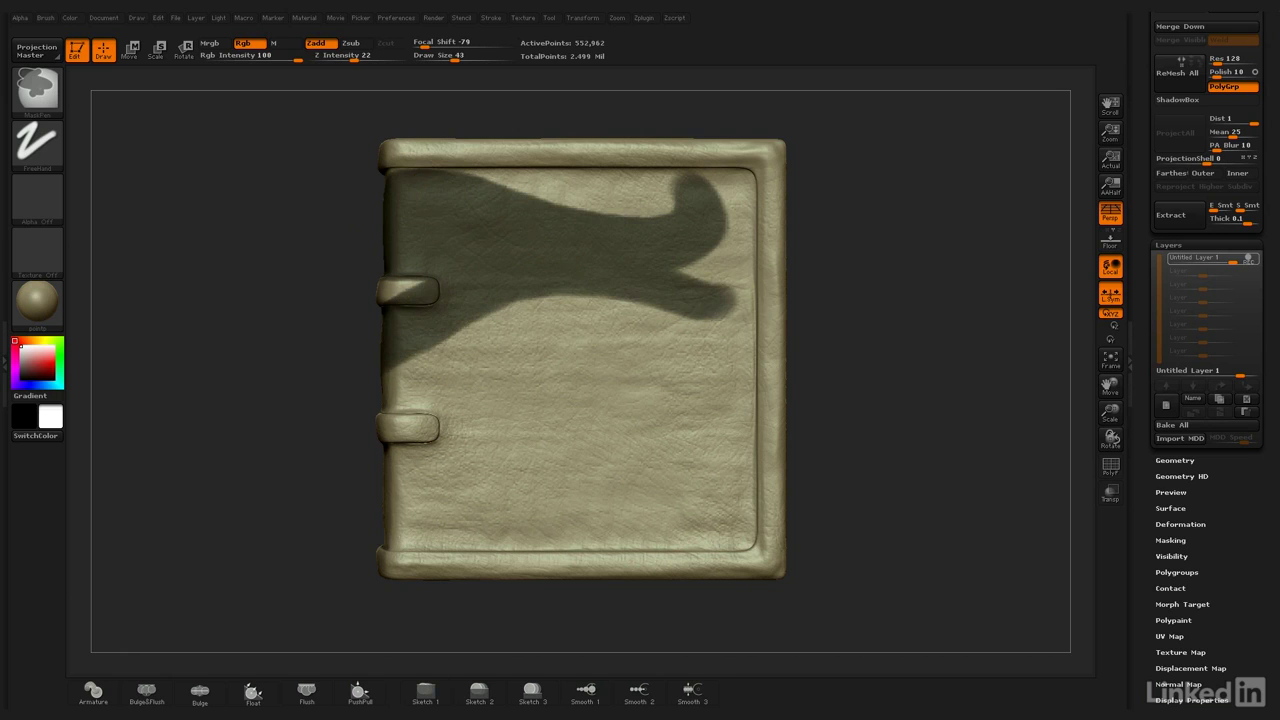
pyautogui.press('ctrl')
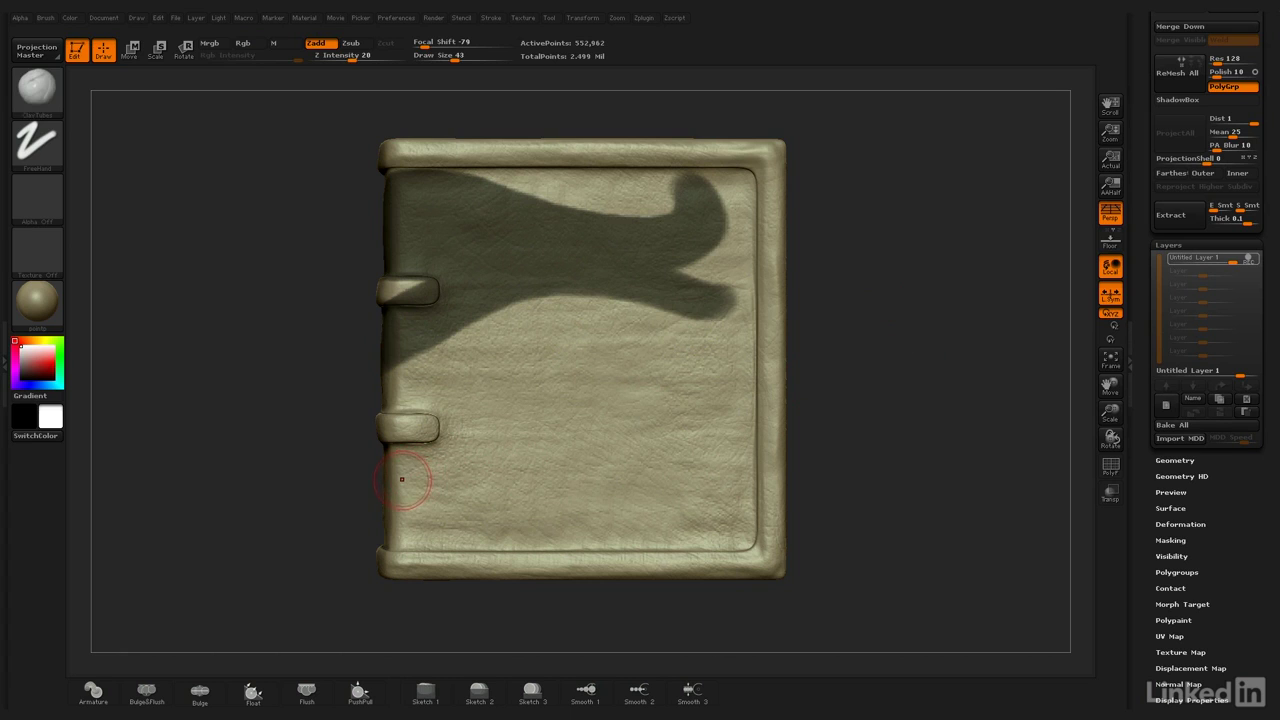
# Step: Mask a curved, hooked band and a joining lower branch across the cover's lower half, filling the area near the spine
pyautogui.moveTo(400, 477)
pyautogui.keyDown('ctrl'); pyautogui.mouseDown()
pyautogui.moveTo(515, 440)
pyautogui.moveTo(648, 425)
pyautogui.moveTo(695, 468)
pyautogui.moveTo(702, 510)
pyautogui.moveTo(640, 470)
pyautogui.moveTo(411, 459)
pyautogui.moveTo(716, 466)
pyautogui.moveTo(712, 434)
pyautogui.mouseUp(); pyautogui.keyUp('ctrl')
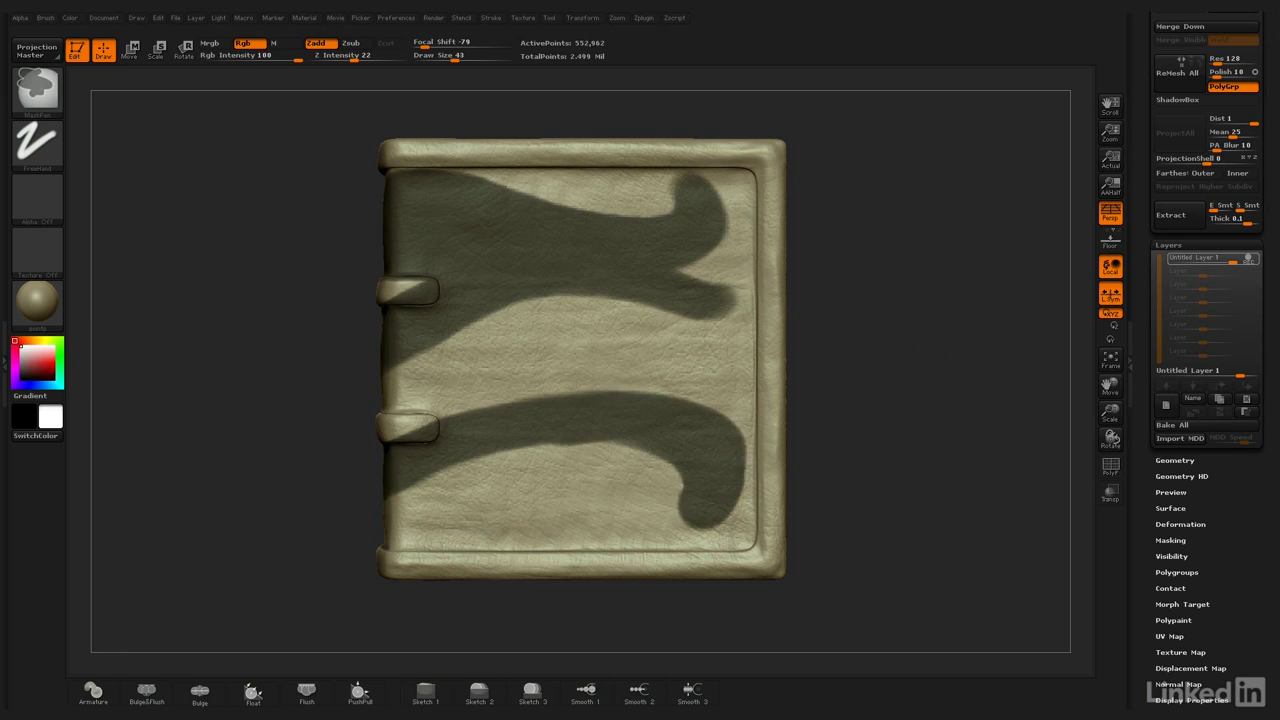
pyautogui.press('ctrl')
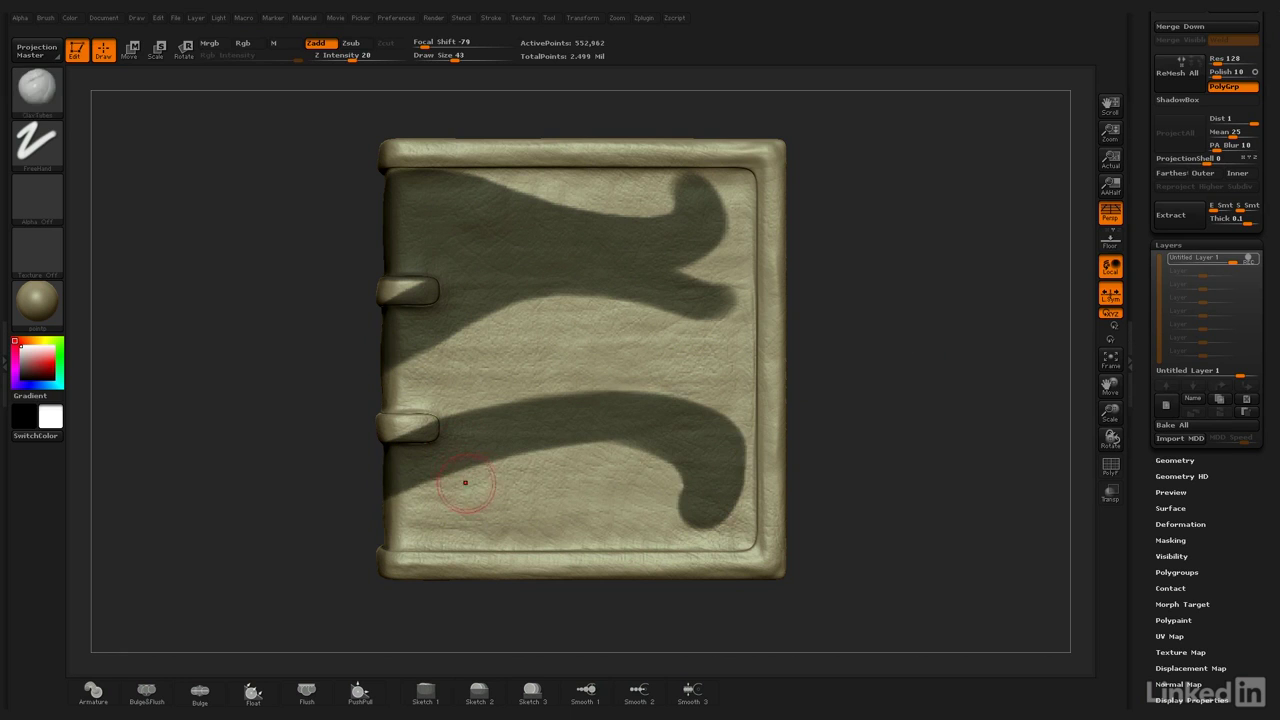
pyautogui.moveTo(414, 481)
pyautogui.keyDown('ctrl'); pyautogui.mouseDown()
pyautogui.moveTo(452, 498)
pyautogui.moveTo(560, 505)
pyautogui.moveTo(612, 495)
pyautogui.moveTo(723, 432)
pyautogui.moveTo(725, 470)
pyautogui.moveTo(560, 520)
pyautogui.moveTo(440, 522)
pyautogui.mouseUp(); pyautogui.keyUp('ctrl')
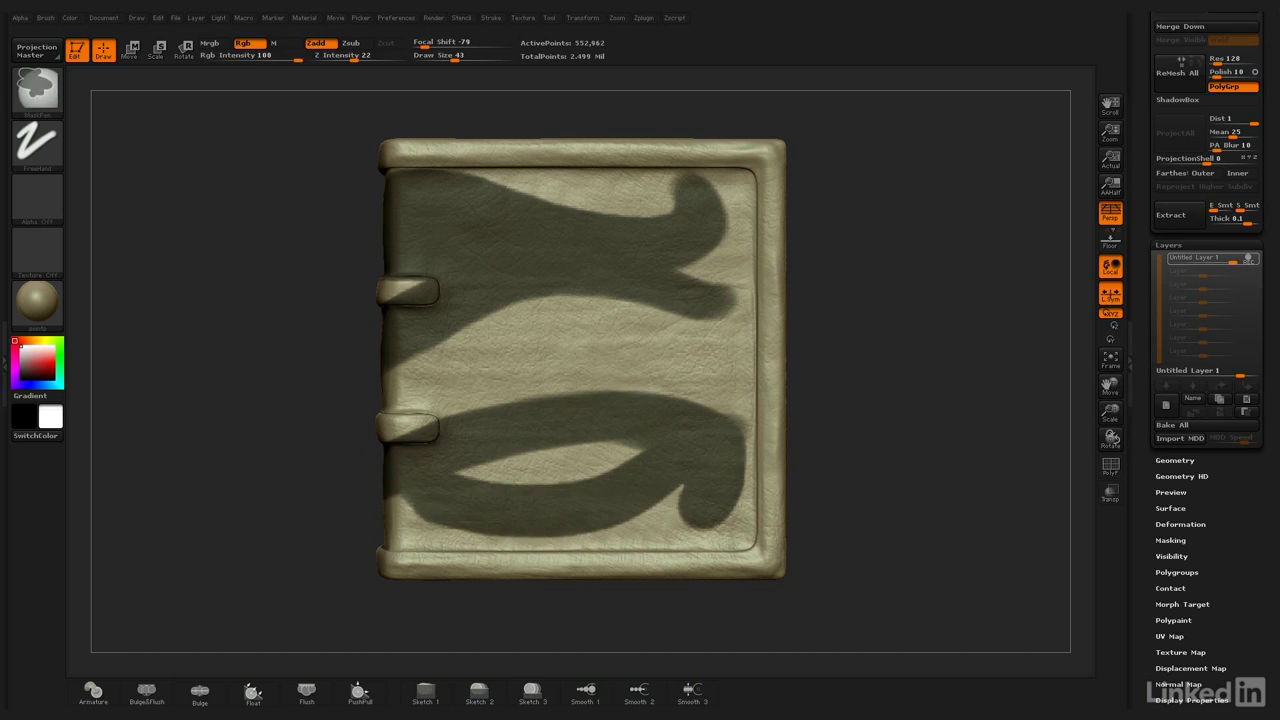
pyautogui.moveTo(635, 500)
pyautogui.keyDown('ctrl'); pyautogui.mouseDown()
pyautogui.moveTo(440, 525)
pyautogui.moveTo(417, 514)
pyautogui.moveTo(691, 449)
pyautogui.mouseUp(); pyautogui.keyUp('ctrl')
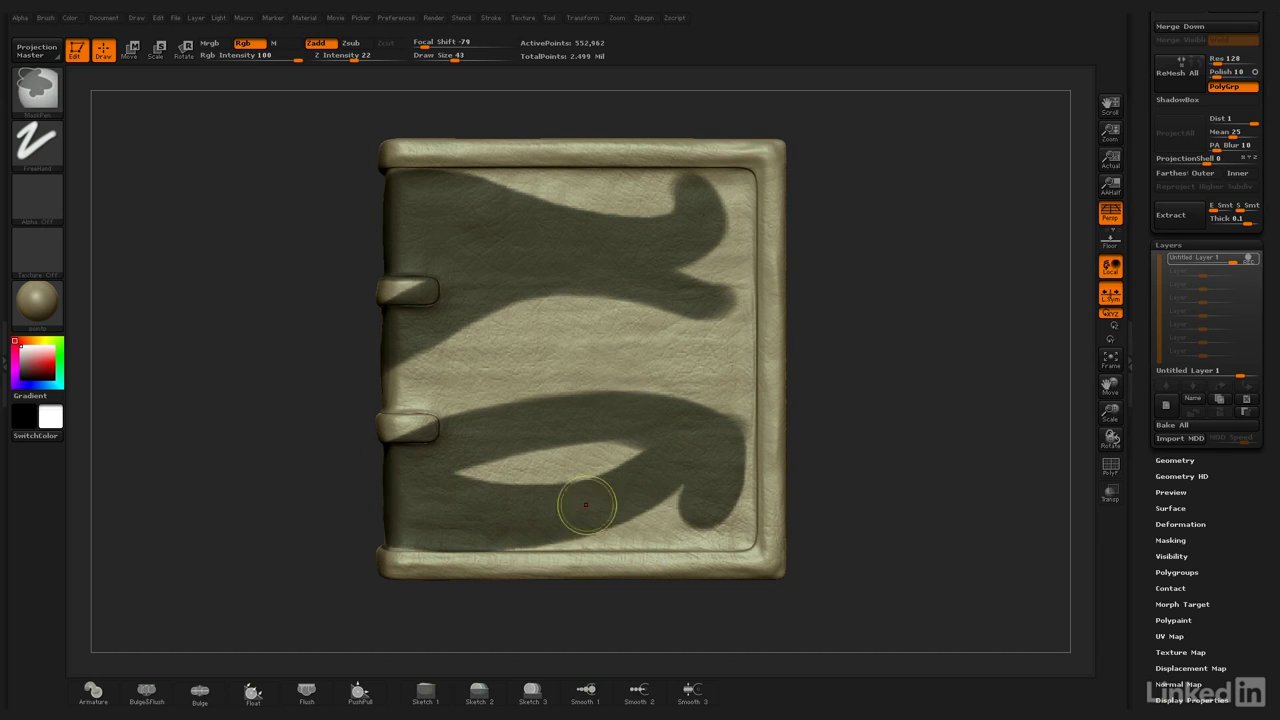
pyautogui.moveTo(402, 456)
pyautogui.keyDown('ctrl'); pyautogui.mouseDown()
pyautogui.moveTo(609, 414)
pyautogui.moveTo(590, 428)
pyautogui.moveTo(585, 412)
pyautogui.moveTo(515, 413)
pyautogui.mouseUp(); pyautogui.keyUp('ctrl')
# Step: Turn the book to its other cover and mask a large rounded shape on the upper half
pyautogui.moveTo(897, 295)
pyautogui.mouseDown()
pyautogui.moveTo(1047, 319)
pyautogui.moveTo(1035, 323)
pyautogui.mouseUp()
pyautogui.keyDown('alt'); pyautogui.moveTo(535, 301); pyautogui.dragTo(375, 285); pyautogui.keyUp('alt')
pyautogui.moveTo(785, 292); pyautogui.dragTo(850, 305)
pyautogui.moveTo(610, 288)
pyautogui.keyDown('ctrl'); pyautogui.mouseDown()
pyautogui.moveTo(617, 298)
pyautogui.moveTo(505, 212)
pyautogui.moveTo(405, 292)
pyautogui.moveTo(490, 375)
pyautogui.moveTo(600, 300)
pyautogui.moveTo(470, 300)
pyautogui.moveTo(515, 305)
pyautogui.mouseUp(); pyautogui.keyUp('ctrl')
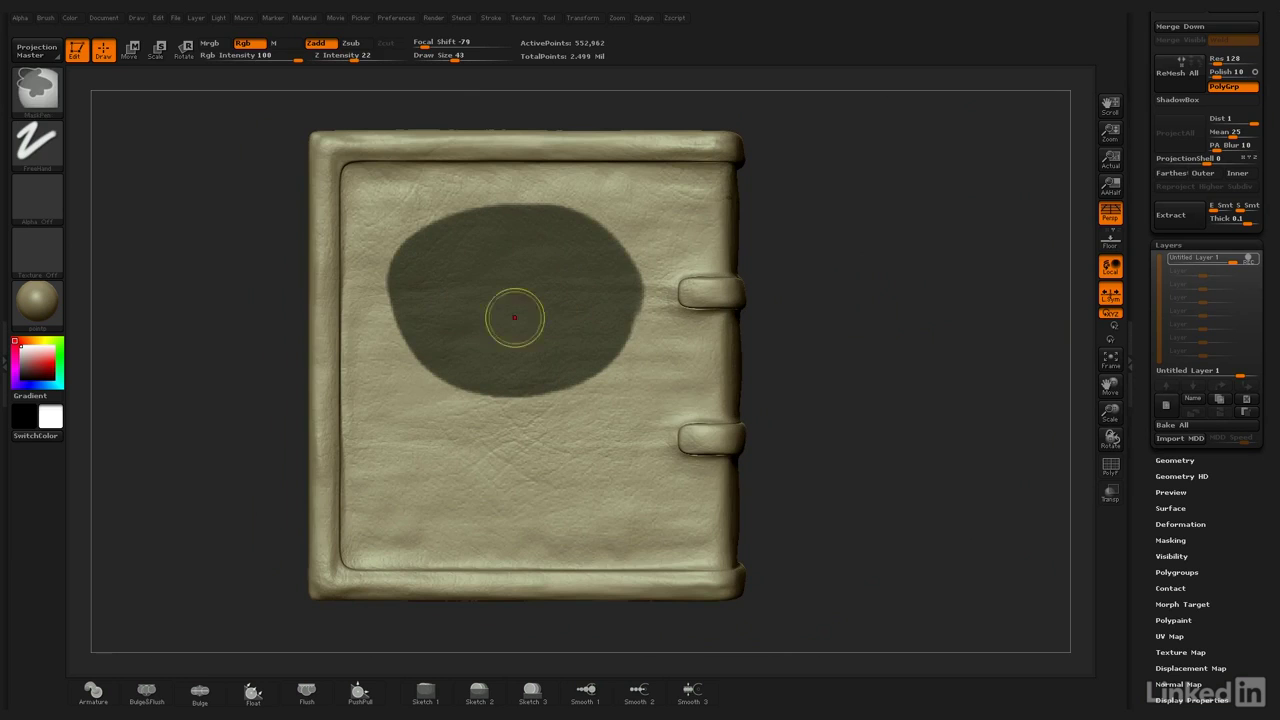
pyautogui.keyDown('ctrl'); pyautogui.moveTo(392, 250); pyautogui.dragTo(600, 378); pyautogui.keyUp('ctrl')
# Step: Extend the rounded mask across to the spine around the upper strap and add a tail curving down to the lower spine
pyautogui.moveTo(1030, 334); pyautogui.dragTo(917, 334)
pyautogui.keyDown('ctrl'); pyautogui.moveTo(760, 188); pyautogui.dragTo(588, 280); pyautogui.keyUp('ctrl')
pyautogui.moveTo(757, 237)
pyautogui.keyDown('ctrl'); pyautogui.mouseDown()
pyautogui.moveTo(749, 260)
pyautogui.moveTo(640, 290)
pyautogui.mouseUp(); pyautogui.keyUp('ctrl')
pyautogui.moveTo(918, 320); pyautogui.dragTo(820, 322)
pyautogui.moveTo(606, 285)
pyautogui.keyDown('ctrl'); pyautogui.mouseDown()
pyautogui.moveTo(514, 309)
pyautogui.moveTo(618, 342)
pyautogui.mouseUp(); pyautogui.keyUp('ctrl')
pyautogui.moveTo(800, 365); pyautogui.dragTo(910, 365)
pyautogui.keyDown('ctrl'); pyautogui.moveTo(428, 322); pyautogui.dragTo(562, 360); pyautogui.keyUp('ctrl')
pyautogui.moveTo(745, 415); pyautogui.dragTo(765, 415)
pyautogui.keyDown('ctrl'); pyautogui.moveTo(422, 385); pyautogui.dragTo(614, 514); pyautogui.keyUp('ctrl')
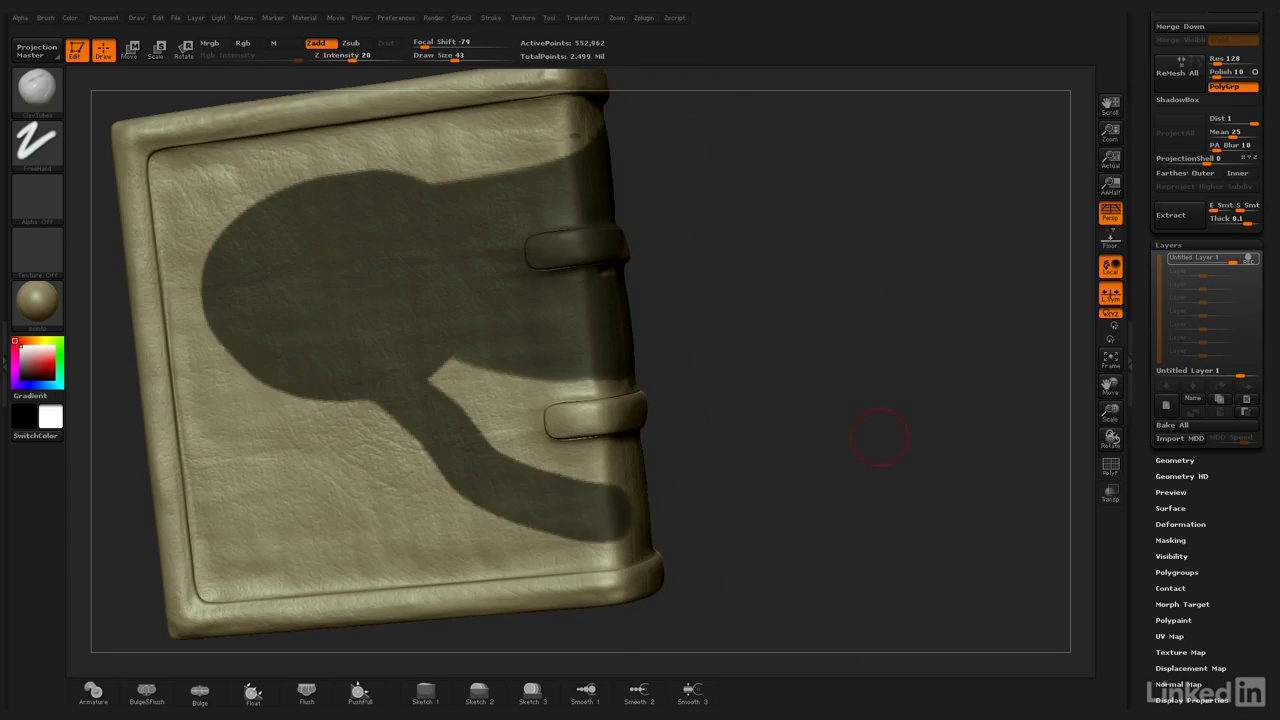
# Step: Fill the mask across the spine and around the lower strap so that the shapes on both covers connect
pyautogui.moveTo(880, 437); pyautogui.dragTo(594, 437)
pyautogui.keyDown('ctrl'); pyautogui.moveTo(340, 440); pyautogui.dragTo(411, 431); pyautogui.keyUp('ctrl')
pyautogui.moveTo(600, 432)
pyautogui.mouseDown()
pyautogui.moveTo(740, 432)
pyautogui.moveTo(560, 432)
pyautogui.mouseUp()
pyautogui.moveTo(342, 472)
pyautogui.keyDown('ctrl'); pyautogui.mouseDown()
pyautogui.moveTo(424, 478)
pyautogui.moveTo(348, 445)
pyautogui.mouseUp(); pyautogui.keyUp('ctrl')
pyautogui.moveTo(620, 440); pyautogui.dragTo(880, 440)
pyautogui.keyDown('ctrl'); pyautogui.moveTo(191, 354); pyautogui.dragTo(334, 470); pyautogui.keyUp('ctrl')
pyautogui.moveTo(238, 345)
pyautogui.keyDown('ctrl'); pyautogui.mouseDown()
pyautogui.moveTo(318, 398)
pyautogui.moveTo(240, 335)
pyautogui.mouseUp(); pyautogui.keyUp('ctrl')
pyautogui.moveTo(880, 440)
pyautogui.mouseDown()
pyautogui.moveTo(620, 440)
pyautogui.moveTo(860, 440)
pyautogui.mouseUp()
pyautogui.keyDown('ctrl'); pyautogui.moveTo(305, 378); pyautogui.dragTo(350, 380); pyautogui.keyUp('ctrl')
pyautogui.moveTo(840, 440); pyautogui.dragTo(620, 440)
pyautogui.moveTo(620, 440)
pyautogui.mouseDown()
pyautogui.moveTo(830, 440)
pyautogui.moveTo(705, 329)
pyautogui.moveTo(610, 319)
pyautogui.moveTo(650, 308)
pyautogui.moveTo(785, 320)
pyautogui.mouseUp()
pyautogui.keyDown('alt'); pyautogui.moveTo(543, 326); pyautogui.dragTo(715, 350); pyautogui.keyUp('alt')
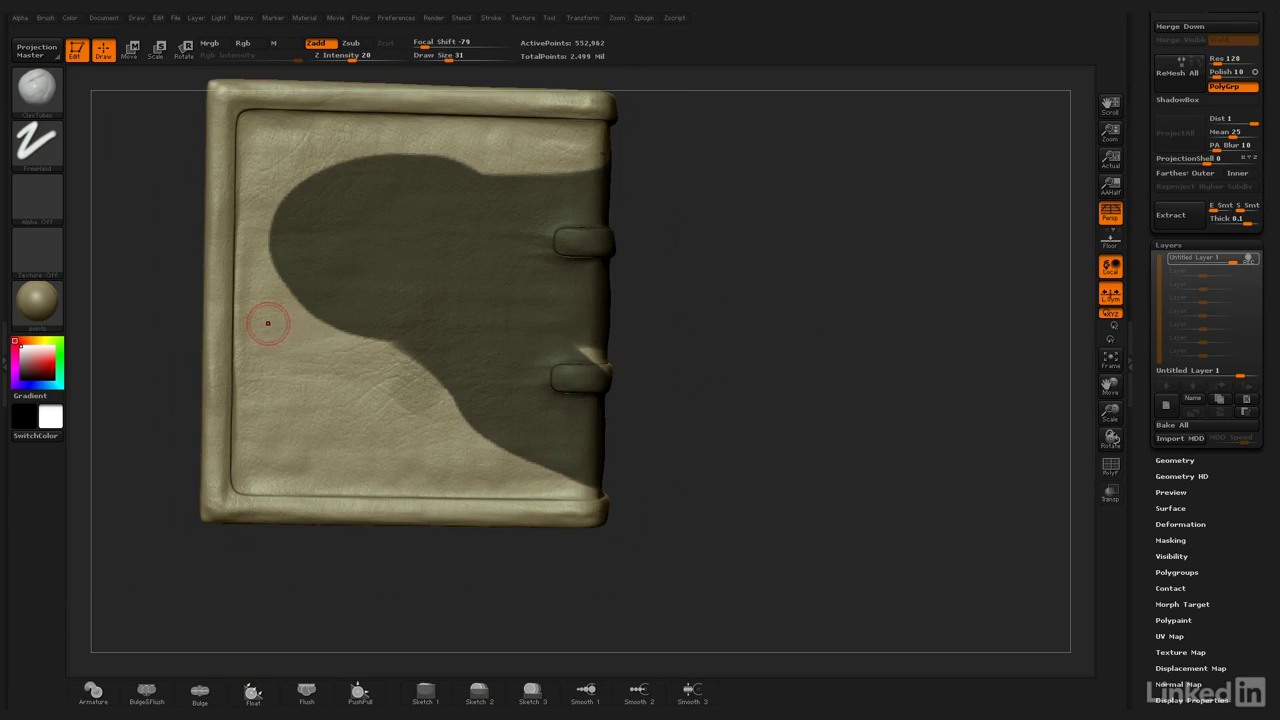
# Step: Mask two curling branches at Draw Size 31 from the main shape toward the cover's outer edge below the rounded area
pyautogui.moveTo(266, 314)
pyautogui.keyDown('ctrl'); pyautogui.mouseDown()
pyautogui.moveTo(268, 382)
pyautogui.moveTo(415, 368)
pyautogui.mouseUp(); pyautogui.keyUp('ctrl')
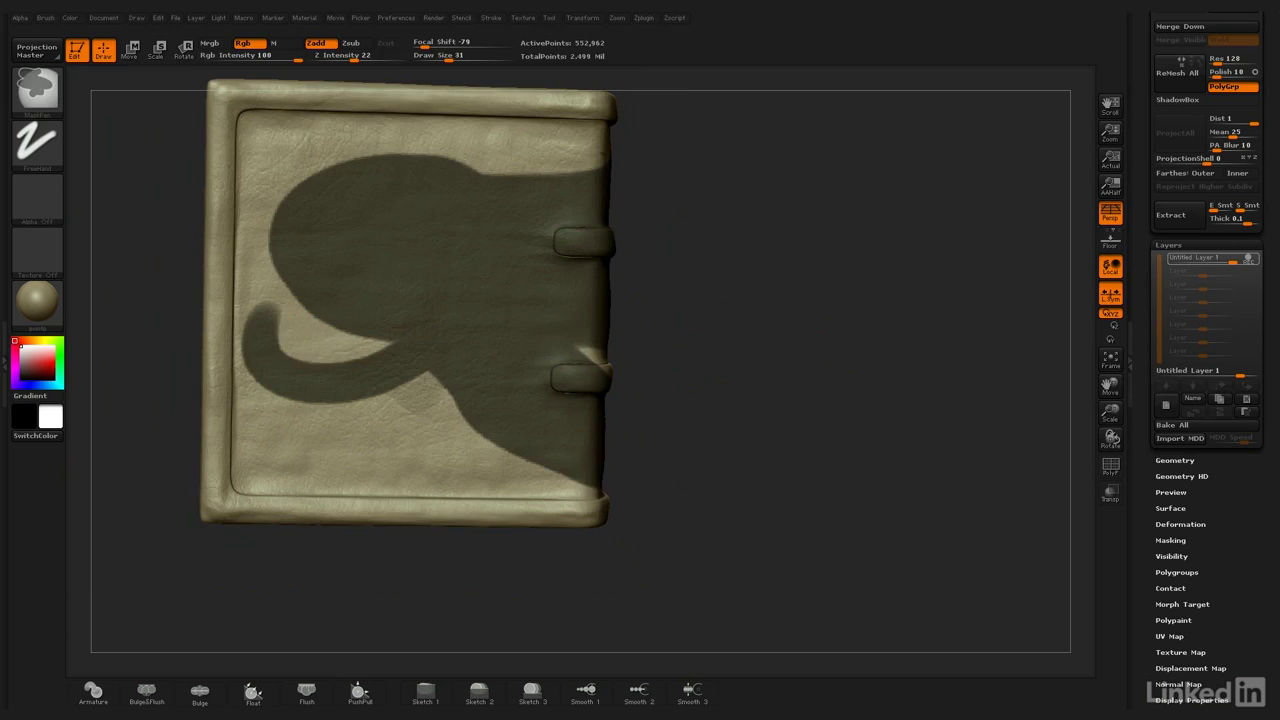
pyautogui.moveTo(262, 382)
pyautogui.keyDown('ctrl'); pyautogui.mouseDown()
pyautogui.moveTo(330, 410)
pyautogui.moveTo(440, 386)
pyautogui.mouseUp(); pyautogui.keyUp('ctrl')
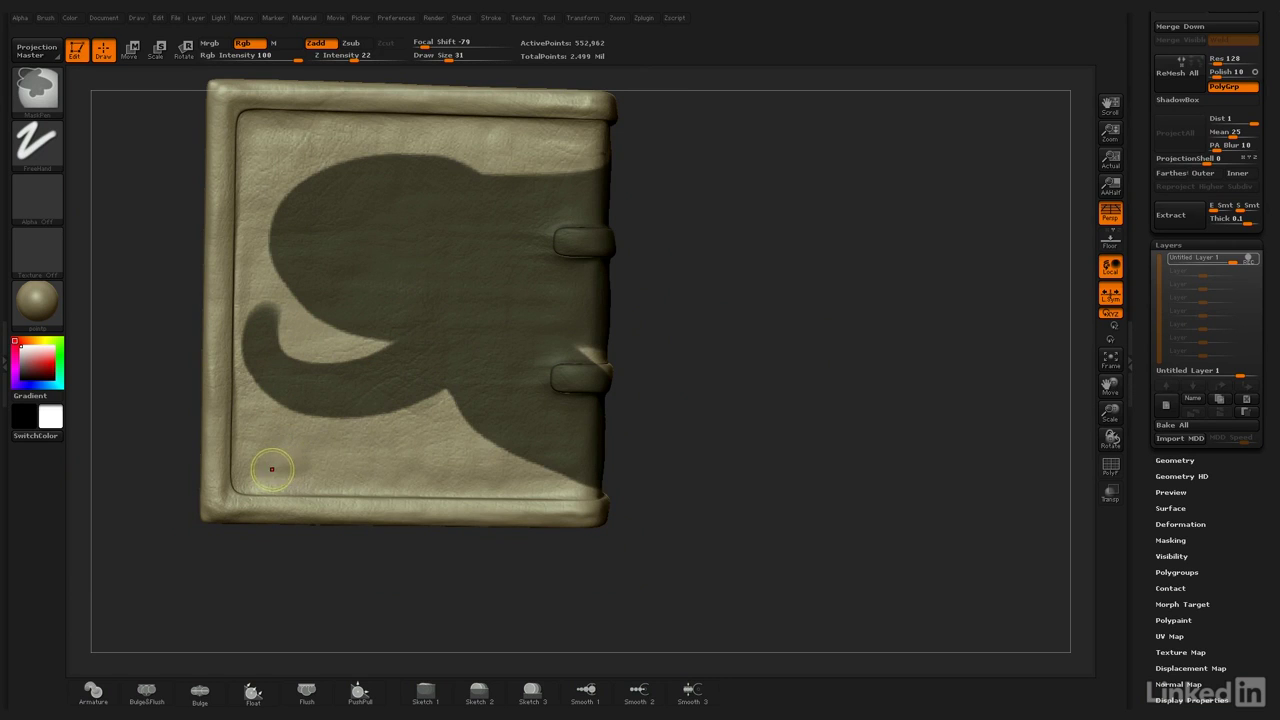
pyautogui.keyDown('ctrl'); pyautogui.moveTo(268, 470); pyautogui.dragTo(520, 363); pyautogui.keyUp('ctrl')
pyautogui.keyDown('ctrl'); pyautogui.moveTo(455, 426); pyautogui.dragTo(262, 460); pyautogui.keyUp('ctrl')
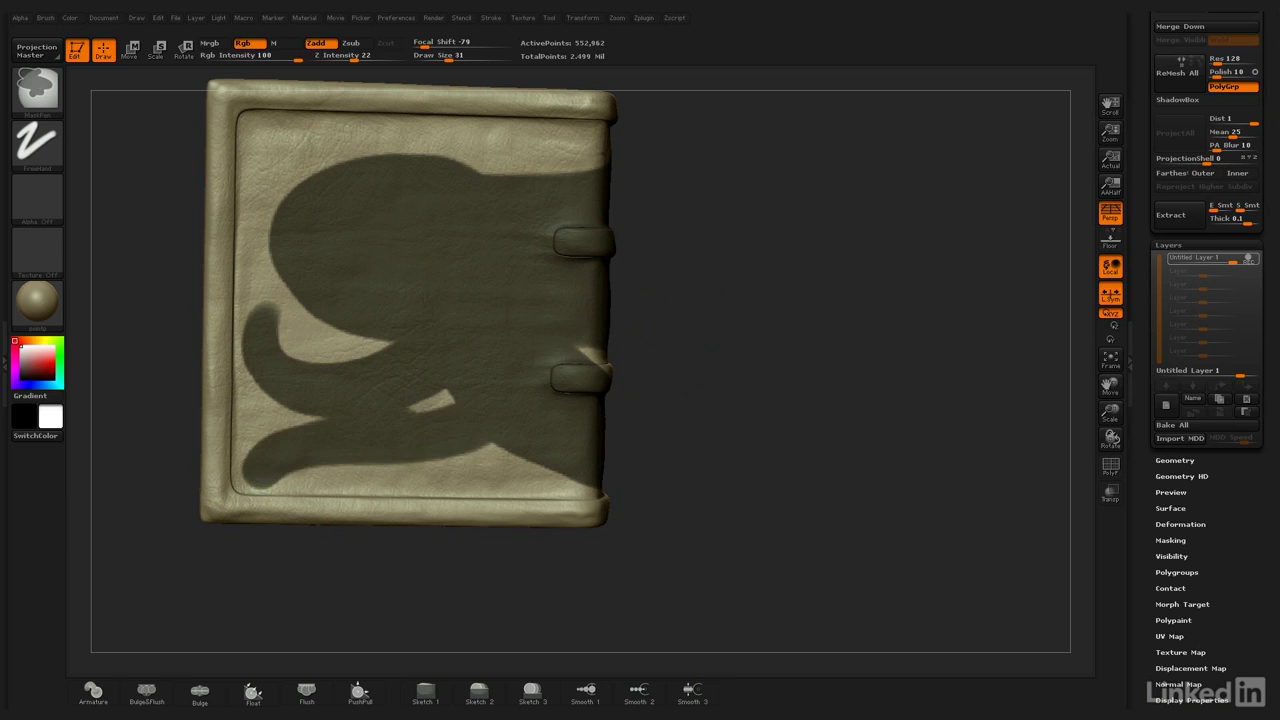
# Step: Mask two curls along the cover's upper edge, one near the spine and one at the outer corner
pyautogui.keyDown('alt'); pyautogui.moveTo(700, 303); pyautogui.dragTo(678, 381); pyautogui.keyUp('alt')
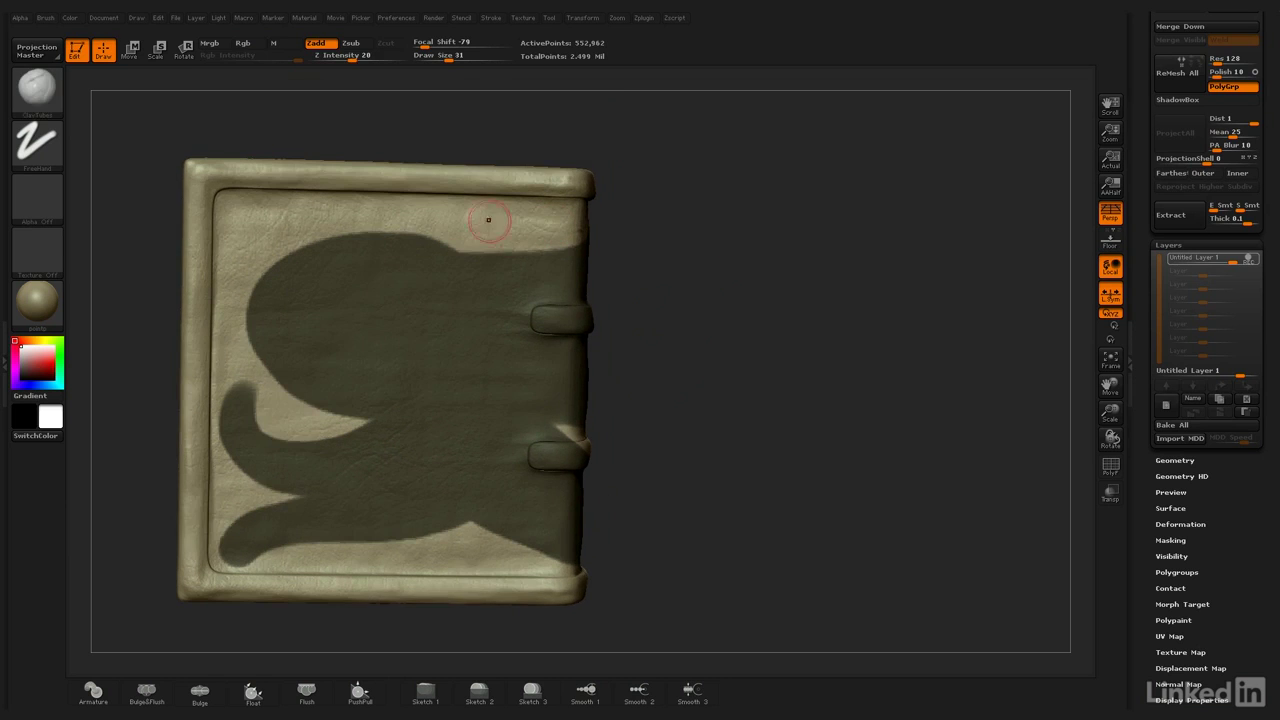
pyautogui.moveTo(465, 218)
pyautogui.keyDown('ctrl'); pyautogui.mouseDown()
pyautogui.moveTo(520, 240)
pyautogui.moveTo(457, 212)
pyautogui.mouseUp(); pyautogui.keyUp('ctrl')
pyautogui.keyDown('ctrl'); pyautogui.moveTo(494, 263); pyautogui.dragTo(500, 274); pyautogui.keyUp('ctrl')
pyautogui.moveTo(245, 237)
pyautogui.keyDown('ctrl'); pyautogui.mouseDown()
pyautogui.moveTo(267, 215)
pyautogui.moveTo(264, 260)
pyautogui.moveTo(268, 220)
pyautogui.moveTo(290, 219)
pyautogui.moveTo(240, 250)
pyautogui.mouseUp(); pyautogui.keyUp('ctrl')
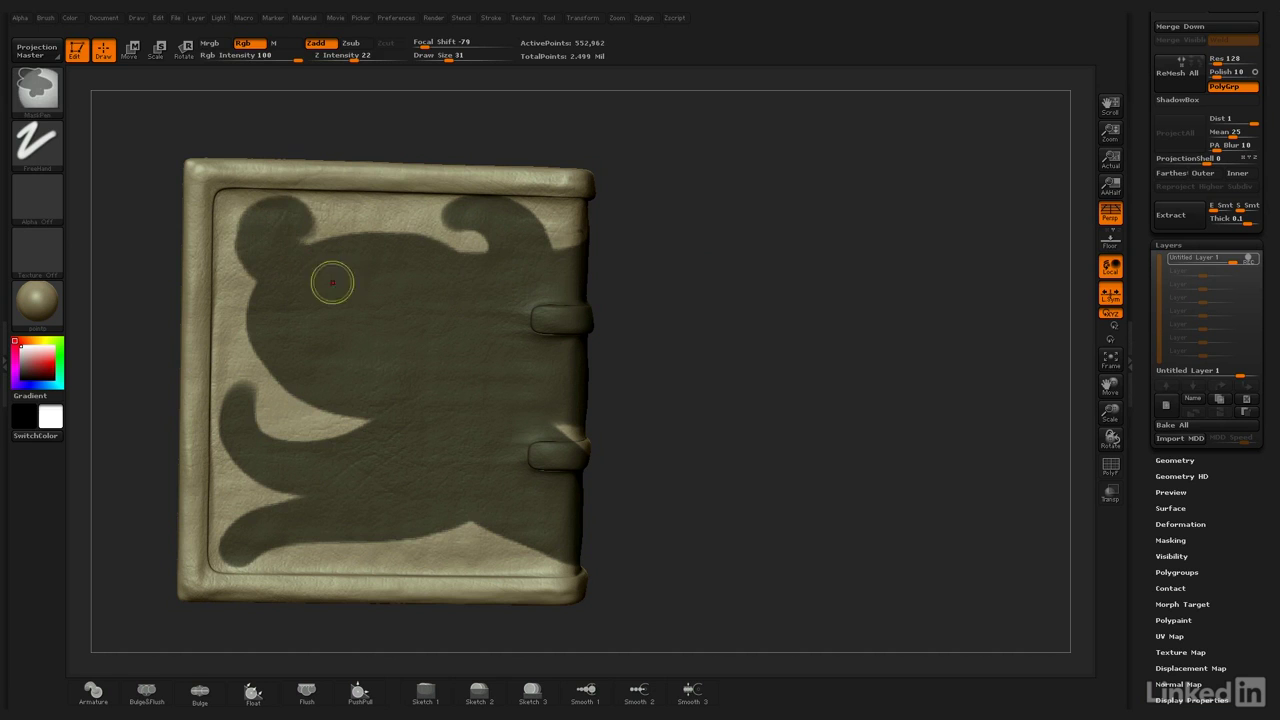
# Step: Fill out the rounded mask's lower outer edge where it meets the curling branch, and switch back to the ClayTubes brush
pyautogui.moveTo(786, 320); pyautogui.dragTo(575, 338)
pyautogui.moveTo(823, 329); pyautogui.dragTo(420, 335)
pyautogui.moveTo(580, 400); pyautogui.dragTo(860, 400)
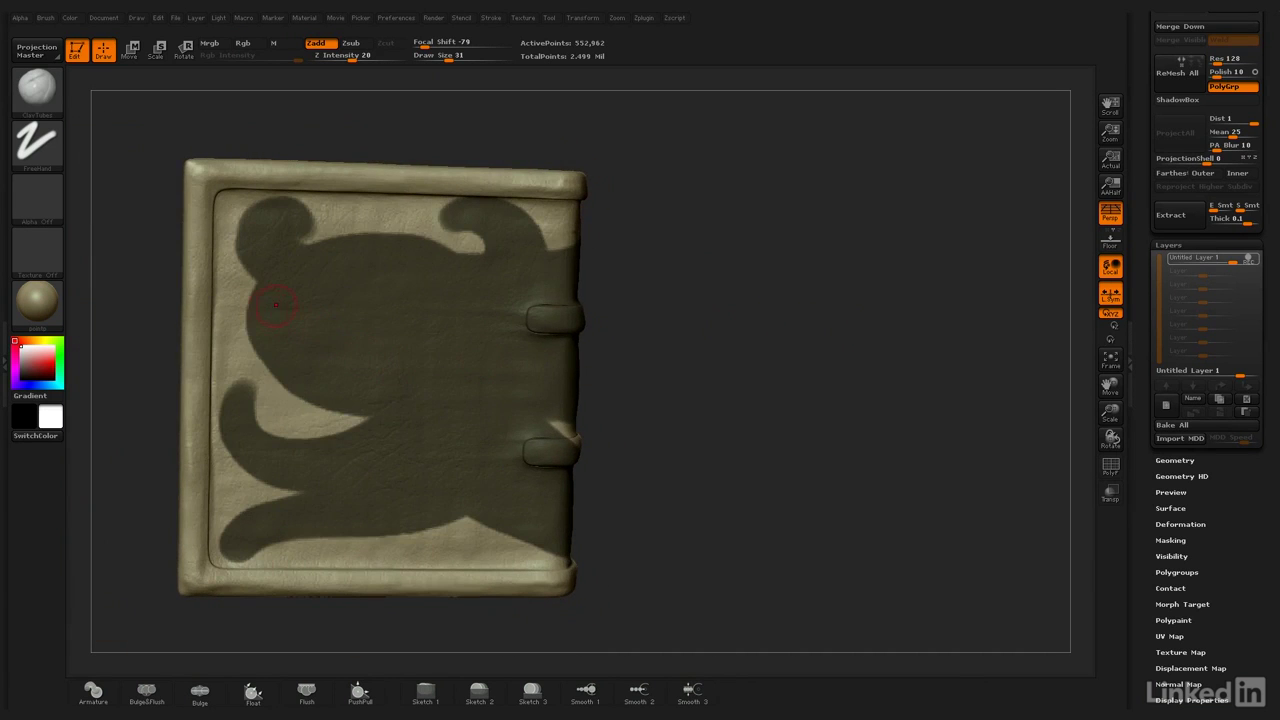
pyautogui.press('ctrl')
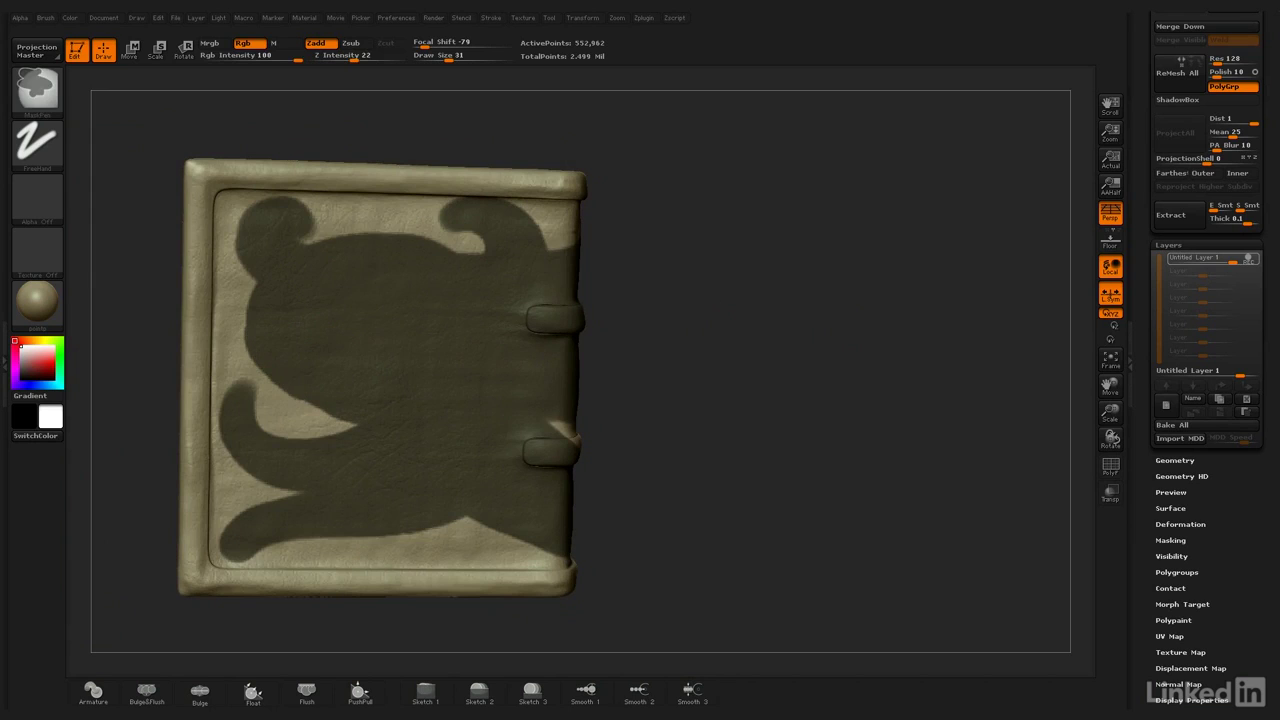
pyautogui.press('b')
pyautogui.press('c')
pyautogui.press('t')
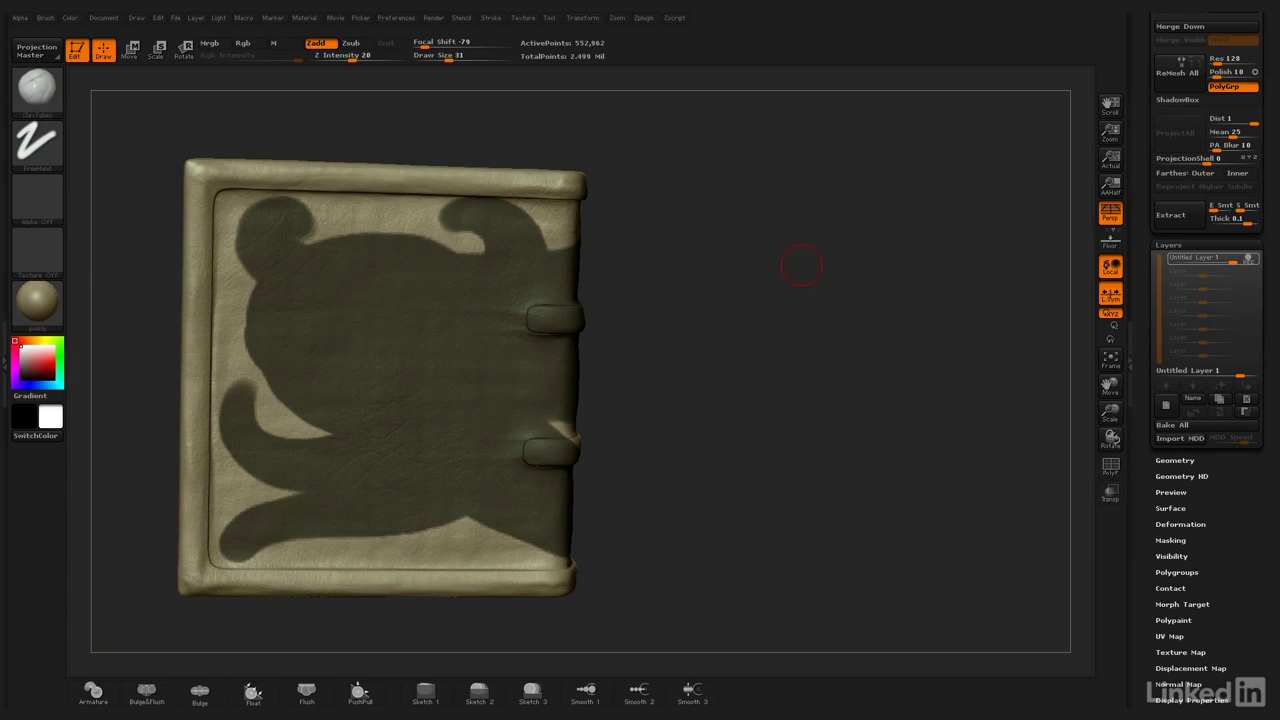
# Step: Invert the mask so that everything outside the ornamental shape on the covers and spine is masked
pyautogui.moveTo(812, 295); pyautogui.dragTo(391, 205)
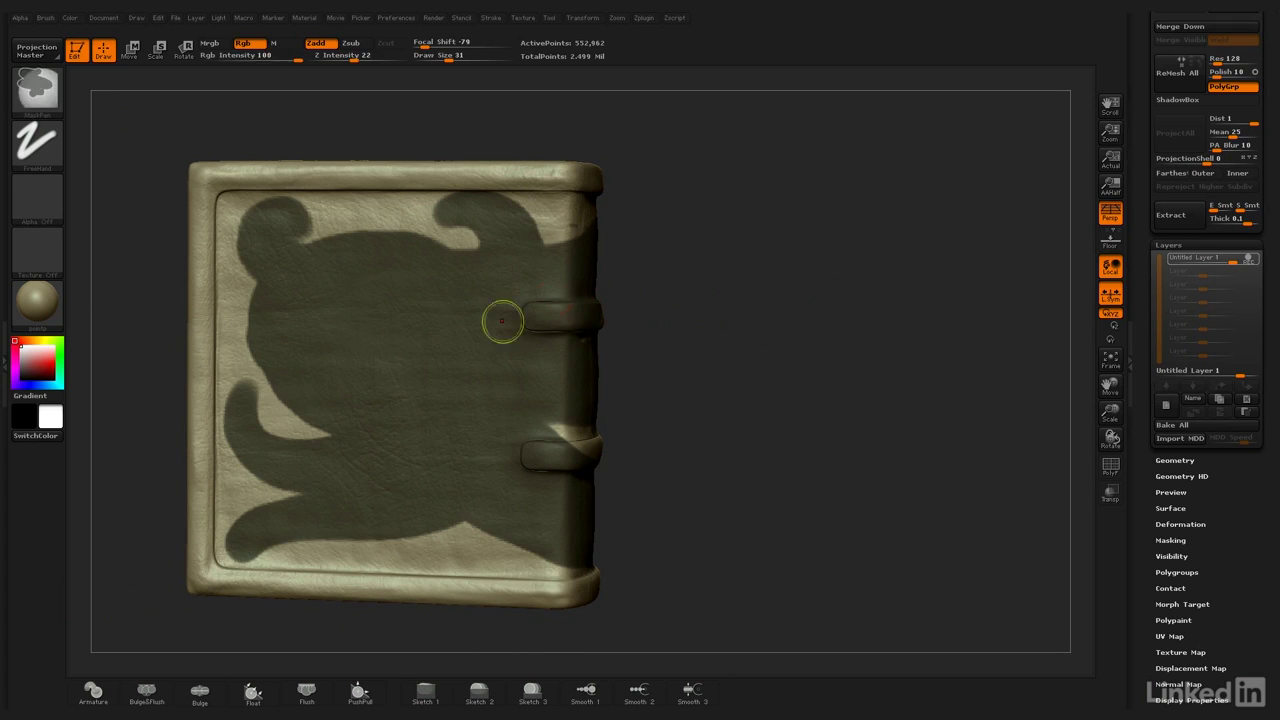
pyautogui.press('ctrl')
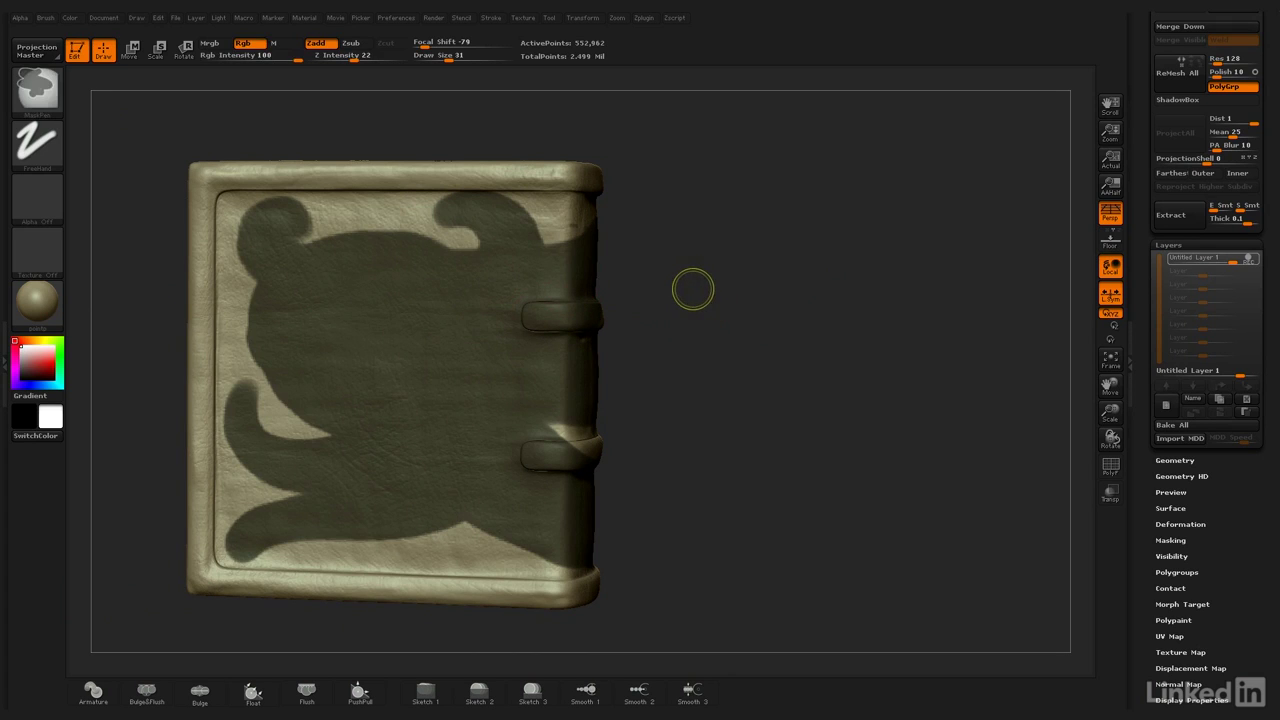
pyautogui.keyDown('ctrl'); pyautogui.click(696, 290); pyautogui.keyUp('ctrl')
pyautogui.press('ctrl')
pyautogui.moveTo(782, 294); pyautogui.dragTo(666, 288)
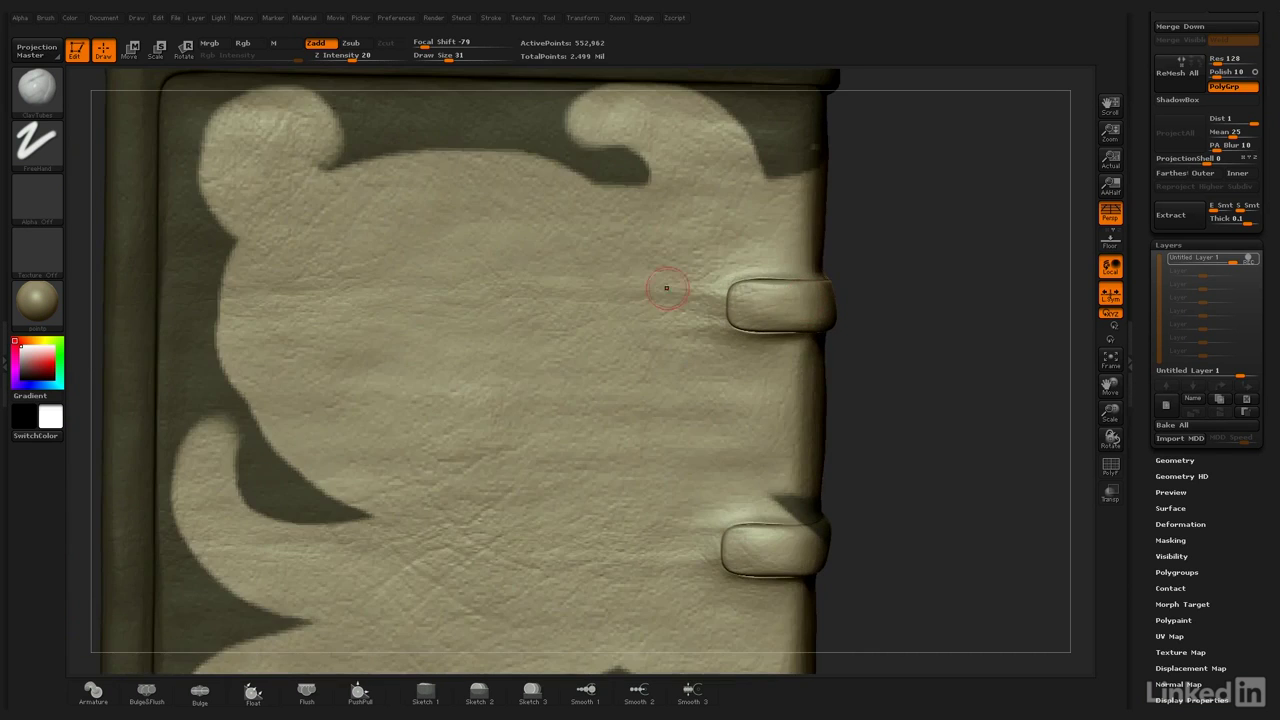
# Step: Mask the whole upper strap, from the spine around to its end on each cover
pyautogui.keyDown('alt'); pyautogui.moveTo(903, 213); pyautogui.dragTo(680, 281); pyautogui.keyUp('alt')
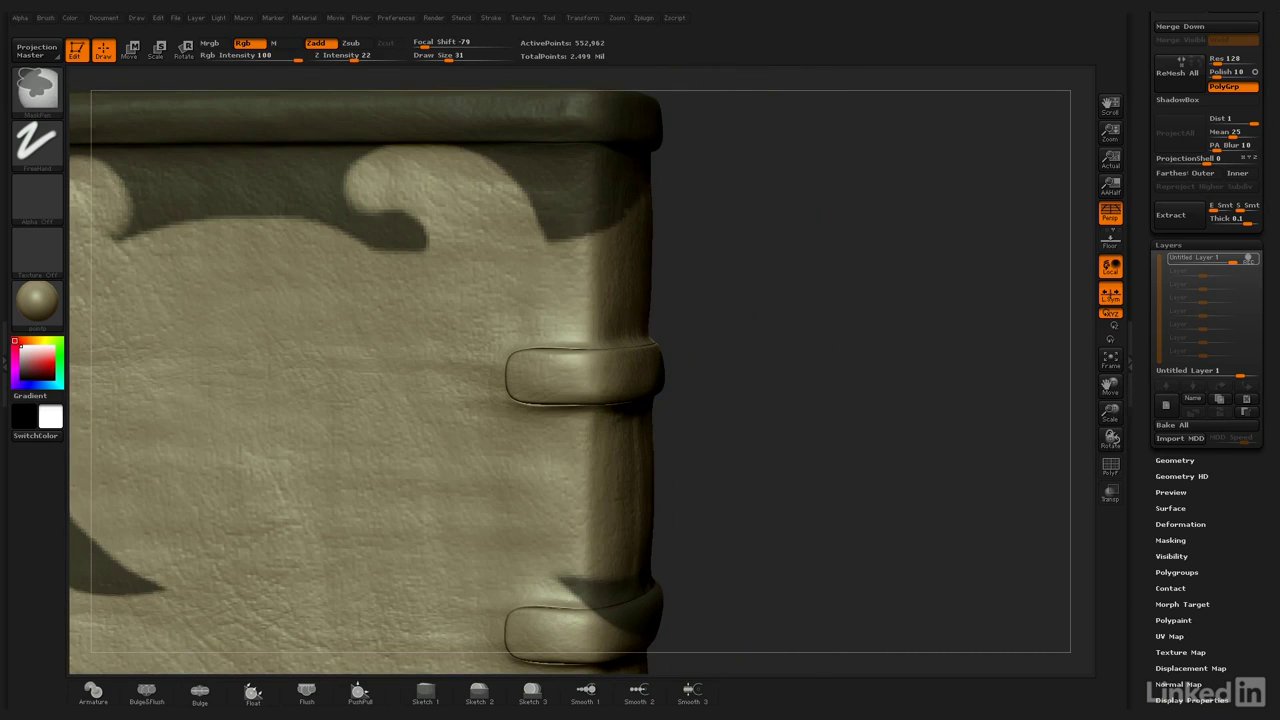
pyautogui.moveTo(820, 190); pyautogui.dragTo(666, 198)
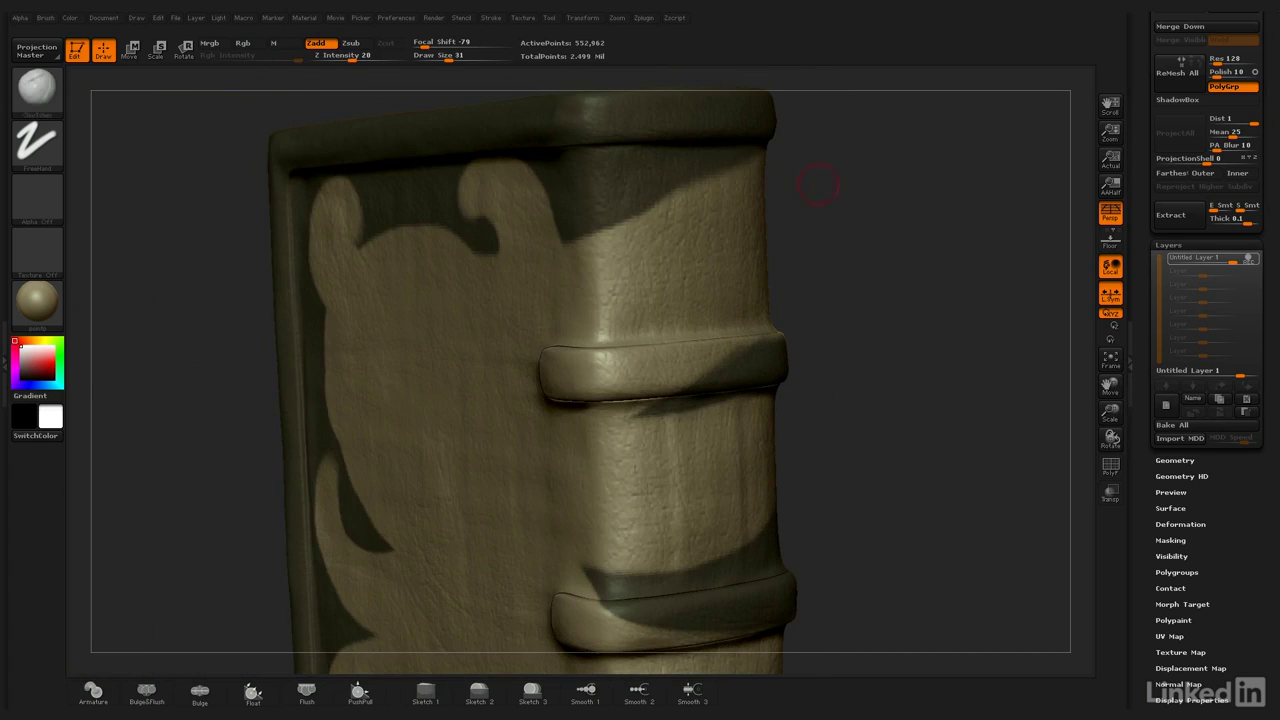
pyautogui.moveTo(922, 236); pyautogui.dragTo(650, 175)
pyautogui.press('ctrl')
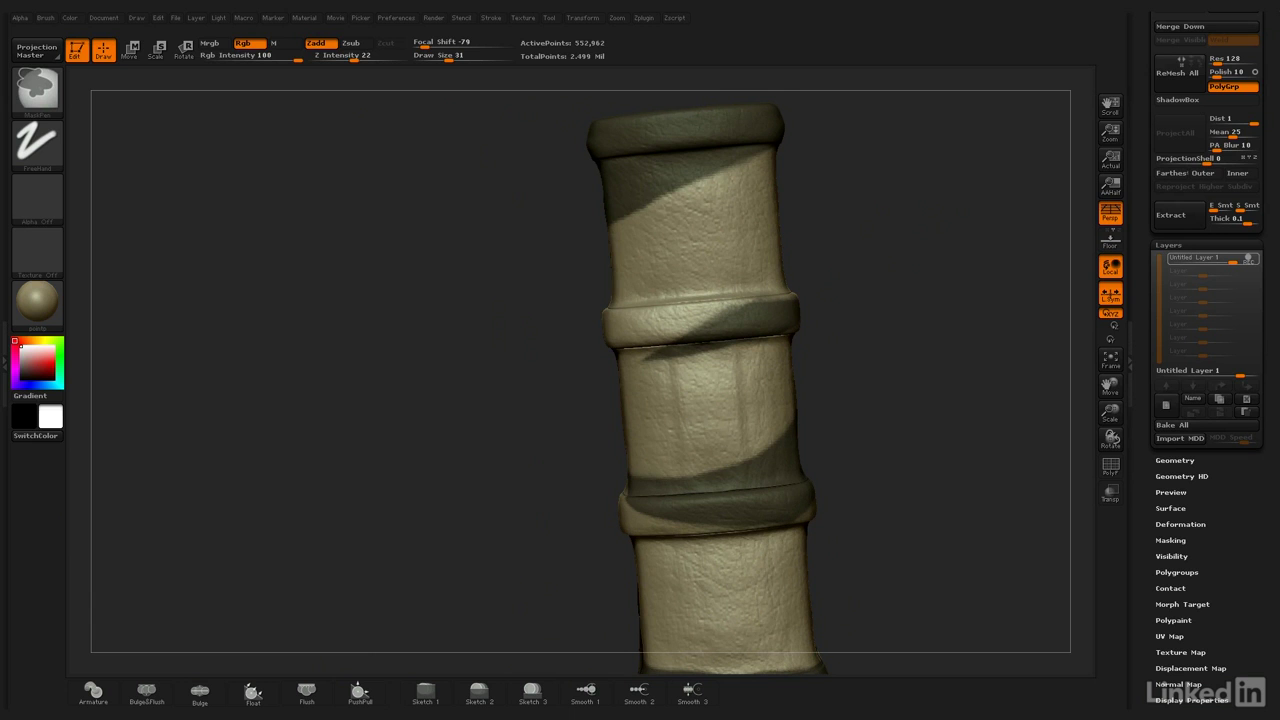
pyautogui.moveTo(929, 291); pyautogui.dragTo(362, 328)
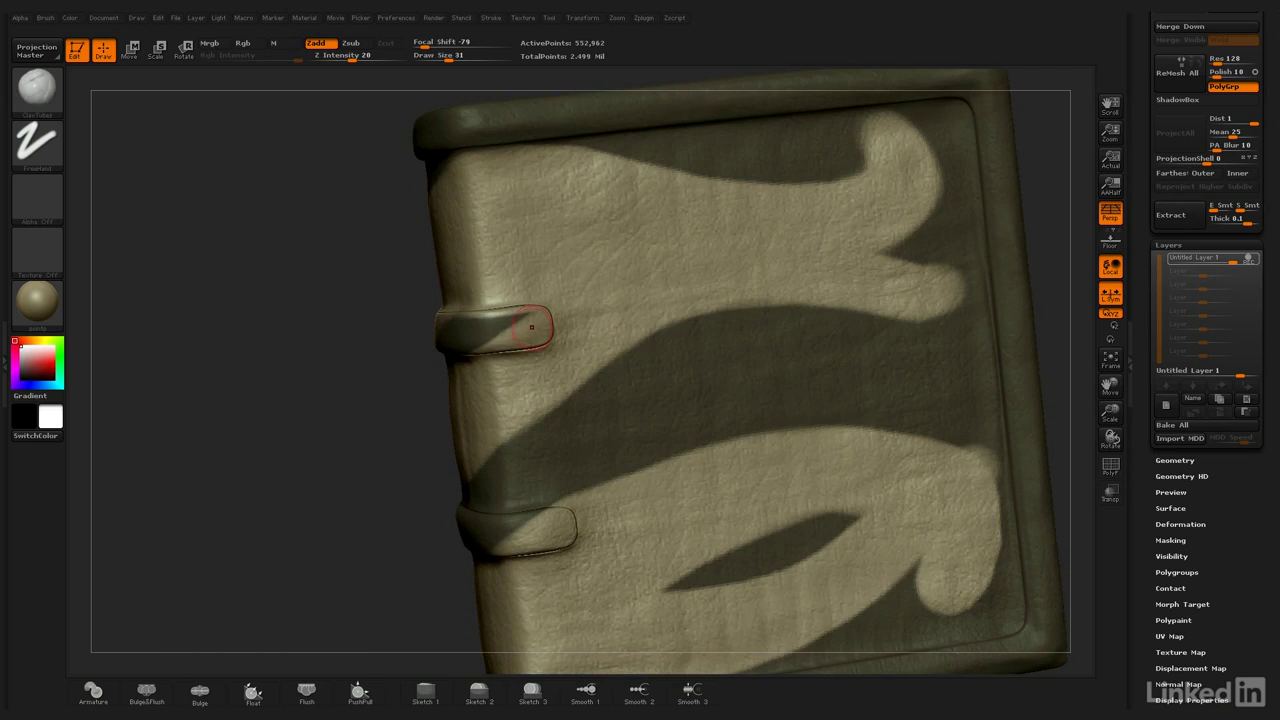
pyautogui.moveTo(370, 360); pyautogui.dragTo(343, 353)
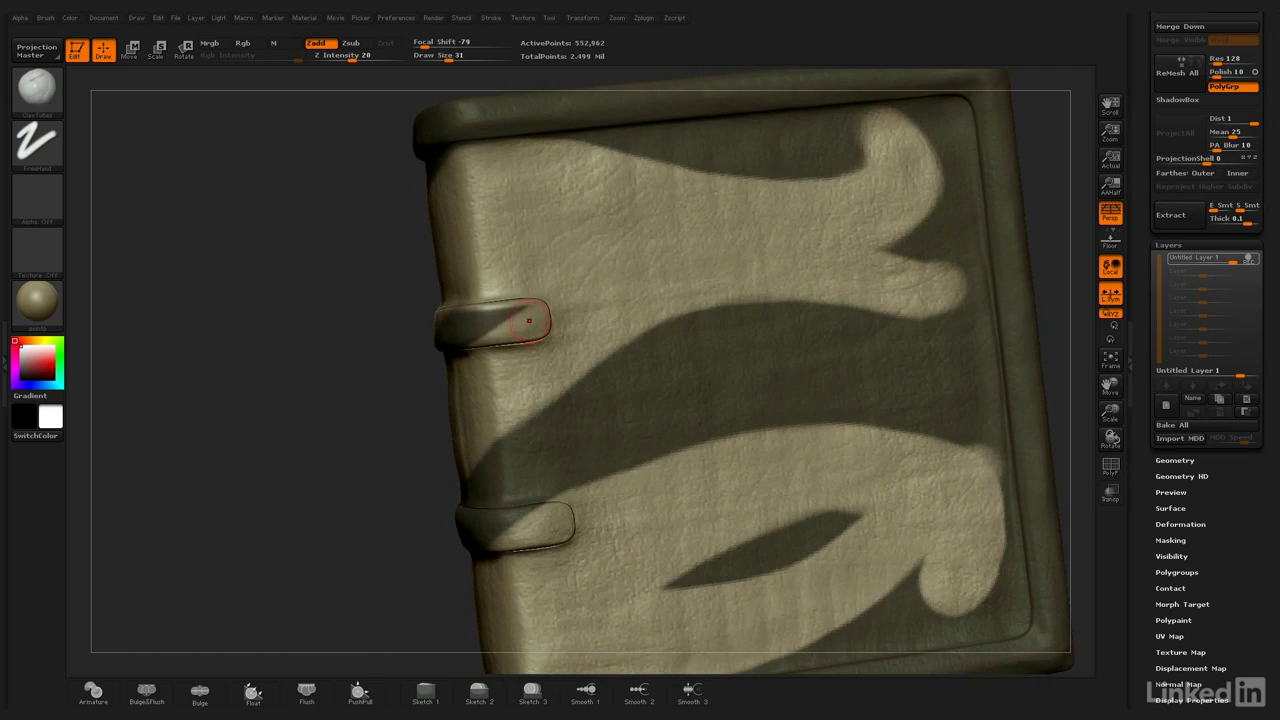
pyautogui.press('ctrl')
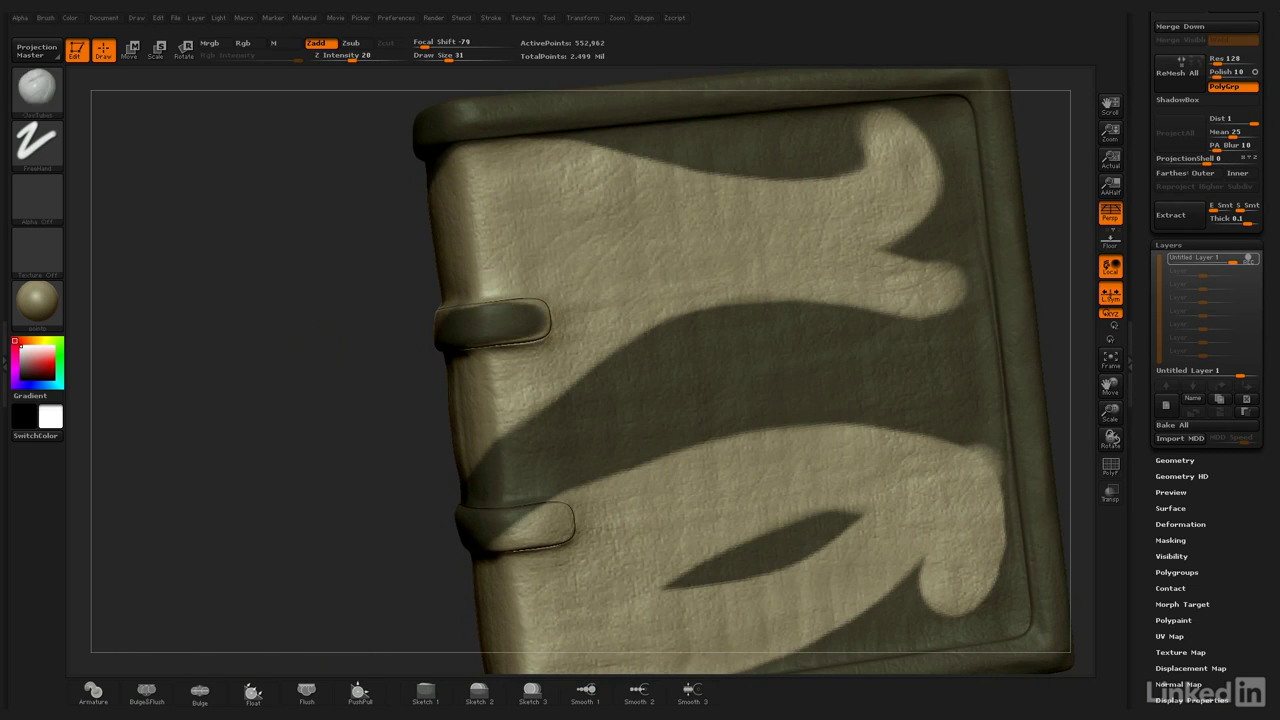
pyautogui.moveTo(414, 332); pyautogui.dragTo(372, 336)
pyautogui.press('ctrl')
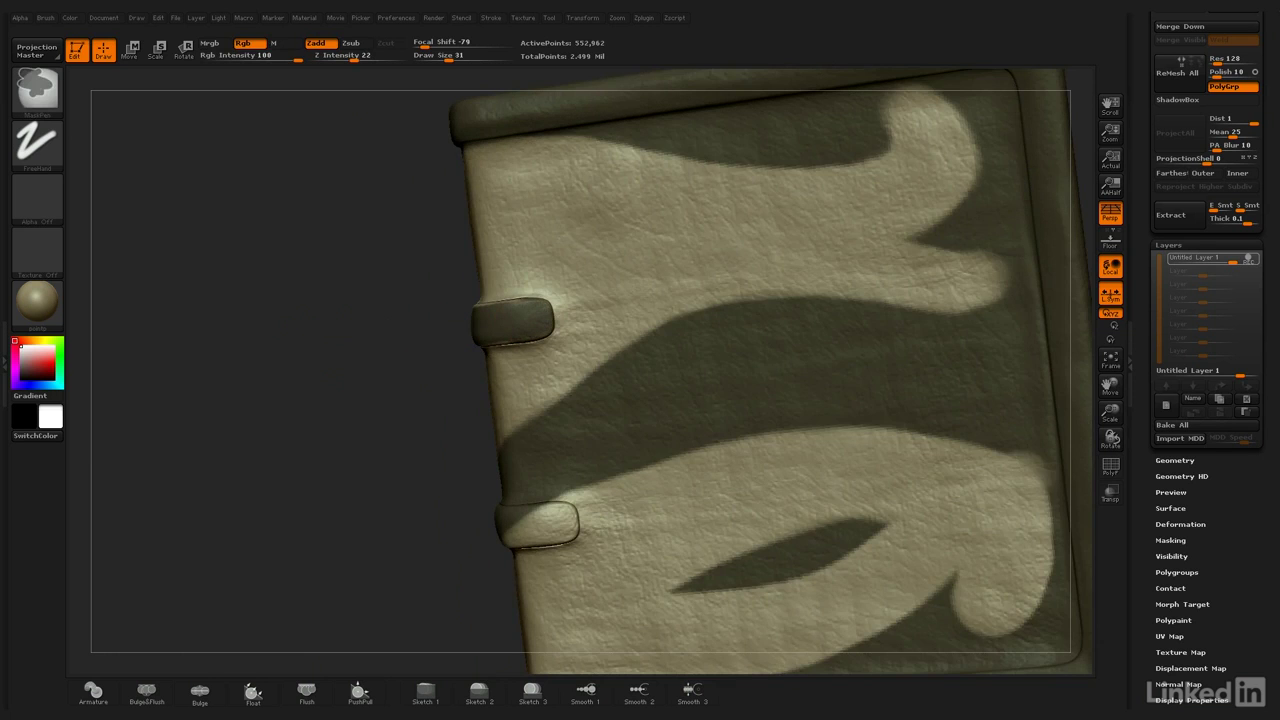
pyautogui.moveTo(314, 357); pyautogui.dragTo(575, 350)
pyautogui.keyDown('ctrl'); pyautogui.moveTo(428, 335); pyautogui.dragTo(336, 334); pyautogui.keyUp('ctrl')
pyautogui.moveTo(577, 331); pyautogui.dragTo(700, 335)
pyautogui.keyDown('ctrl'); pyautogui.moveTo(372, 326); pyautogui.dragTo(335, 320); pyautogui.keyUp('ctrl')
pyautogui.keyDown('ctrl'); pyautogui.click(343, 321); pyautogui.keyUp('ctrl')
pyautogui.moveTo(570, 325); pyautogui.dragTo(640, 330)
pyautogui.moveTo(520, 337); pyautogui.dragTo(740, 340)
# Step: Mask the lower strap across the spine and out to its rounded end on the cover
pyautogui.moveTo(648, 398); pyautogui.dragTo(600, 432)
pyautogui.moveTo(300, 350); pyautogui.dragTo(330, 350)
pyautogui.moveTo(668, 395); pyautogui.dragTo(635, 434)
pyautogui.moveTo(300, 350)
pyautogui.mouseDown()
pyautogui.moveTo(335, 350)
pyautogui.moveTo(300, 270)
pyautogui.mouseUp()
pyautogui.moveTo(322, 316); pyautogui.dragTo(309, 431)
pyautogui.keyDown('alt'); pyautogui.moveTo(309, 380); pyautogui.dragTo(312, 450); pyautogui.keyUp('alt')
# Step: Mask a crisper edge along the cover's upper border and deepen the hook inside the upper curl at the outer corner
pyautogui.keyDown('alt'); pyautogui.moveTo(1008, 210); pyautogui.dragTo(931, 366); pyautogui.keyUp('alt')
pyautogui.keyDown('alt'); pyautogui.moveTo(1000, 204); pyautogui.dragTo(896, 290); pyautogui.keyUp('alt')
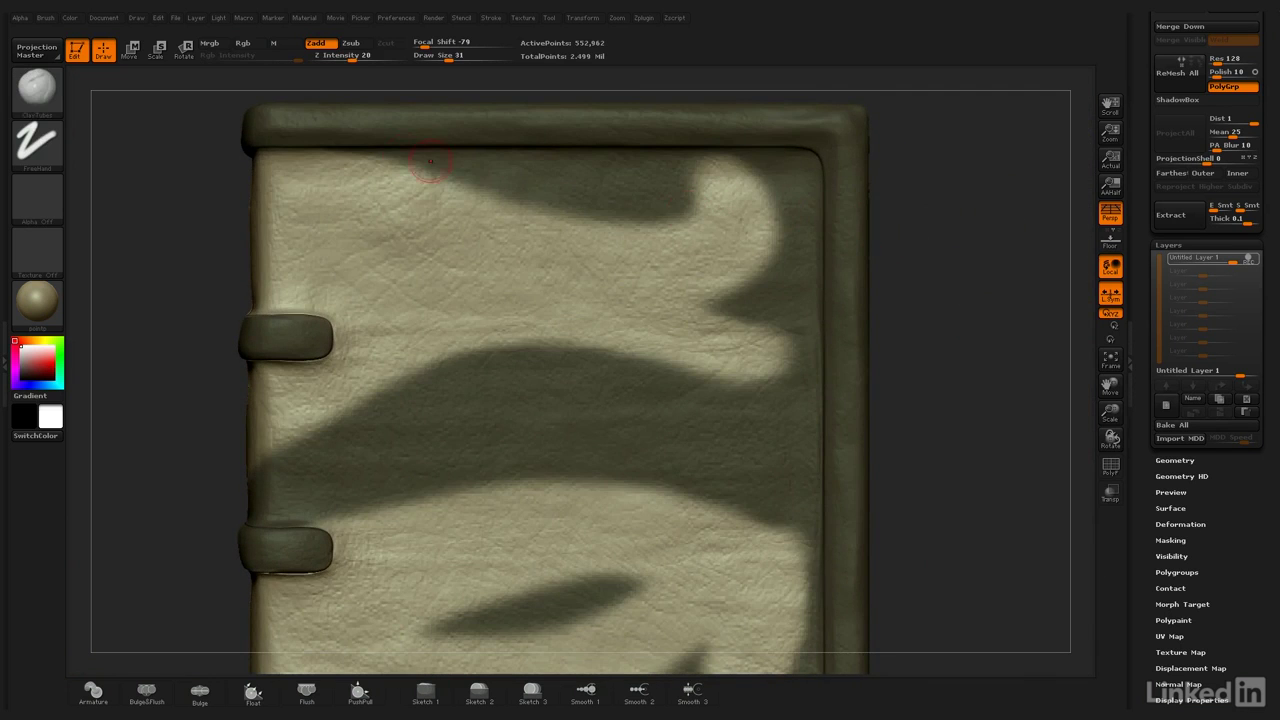
pyautogui.press('ctrl')
pyautogui.keyDown('ctrl'); pyautogui.moveTo(388, 151); pyautogui.dragTo(506, 184); pyautogui.keyUp('ctrl')
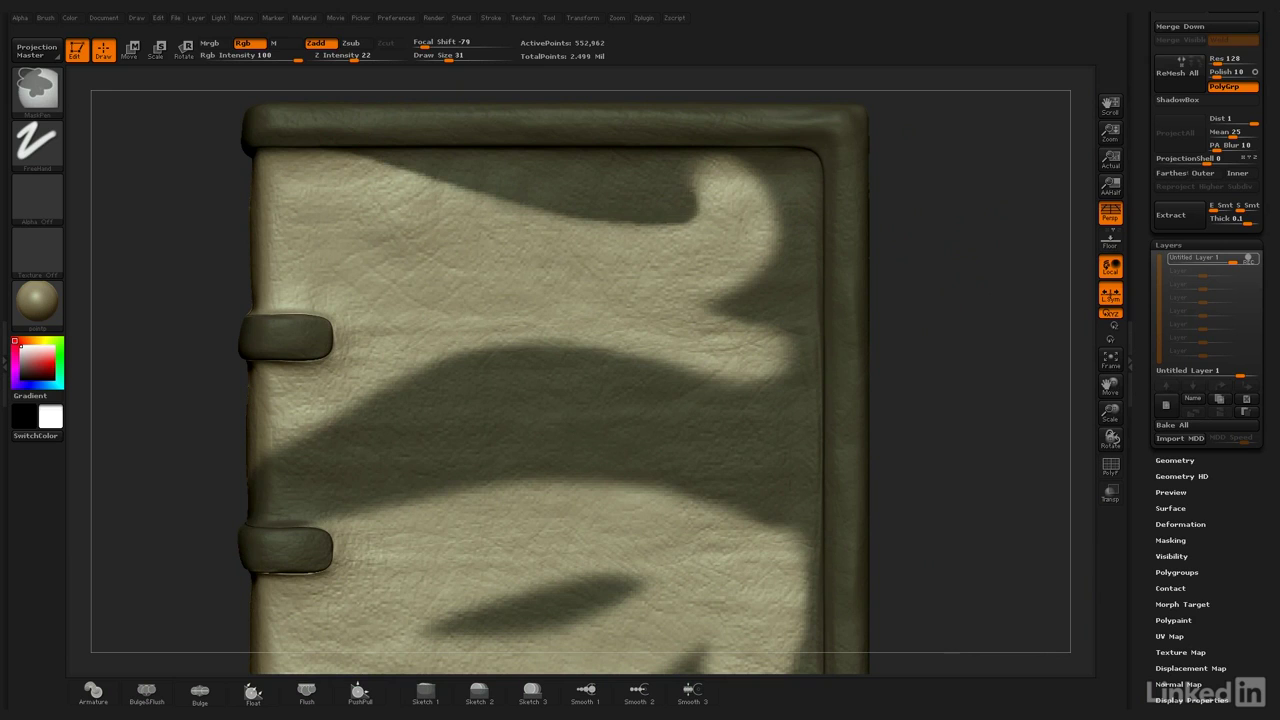
pyautogui.keyDown('ctrl'); pyautogui.moveTo(701, 198); pyautogui.dragTo(686, 200); pyautogui.keyUp('ctrl')
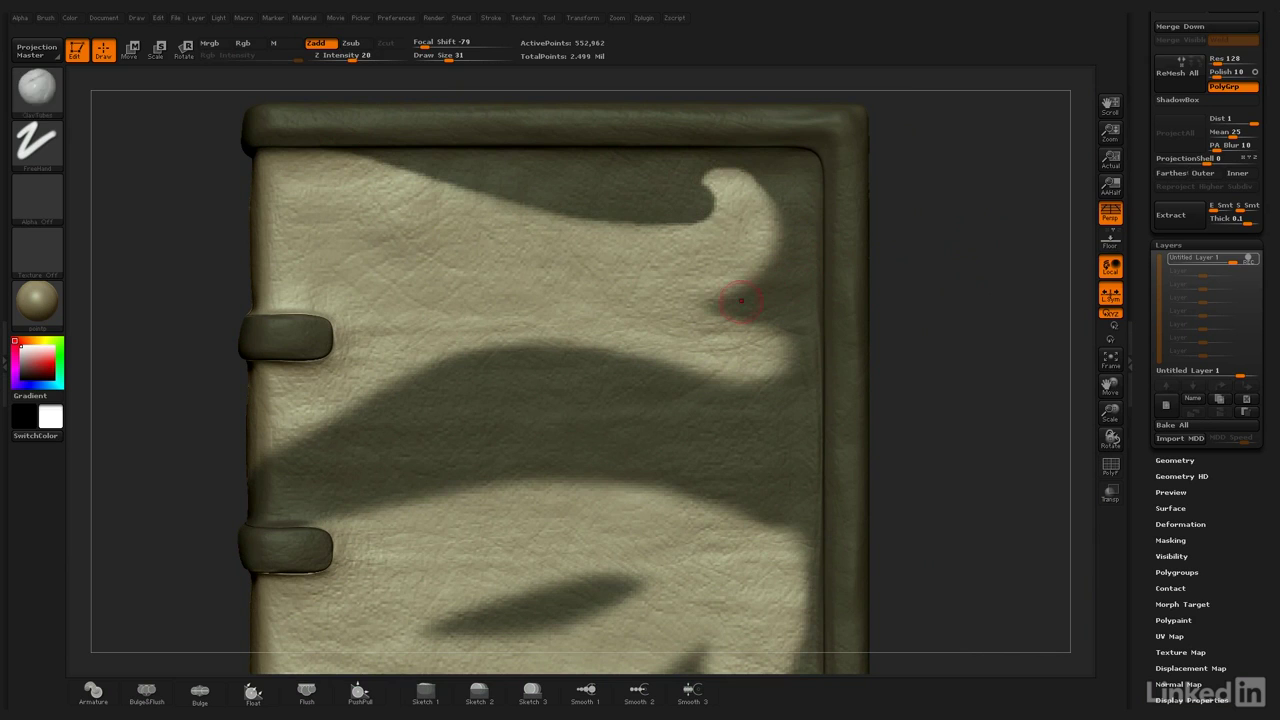
# Step: Slim the upper curl's outer side and mask a deeper, rounded notch between it and the branch below
pyautogui.press('ctrl')
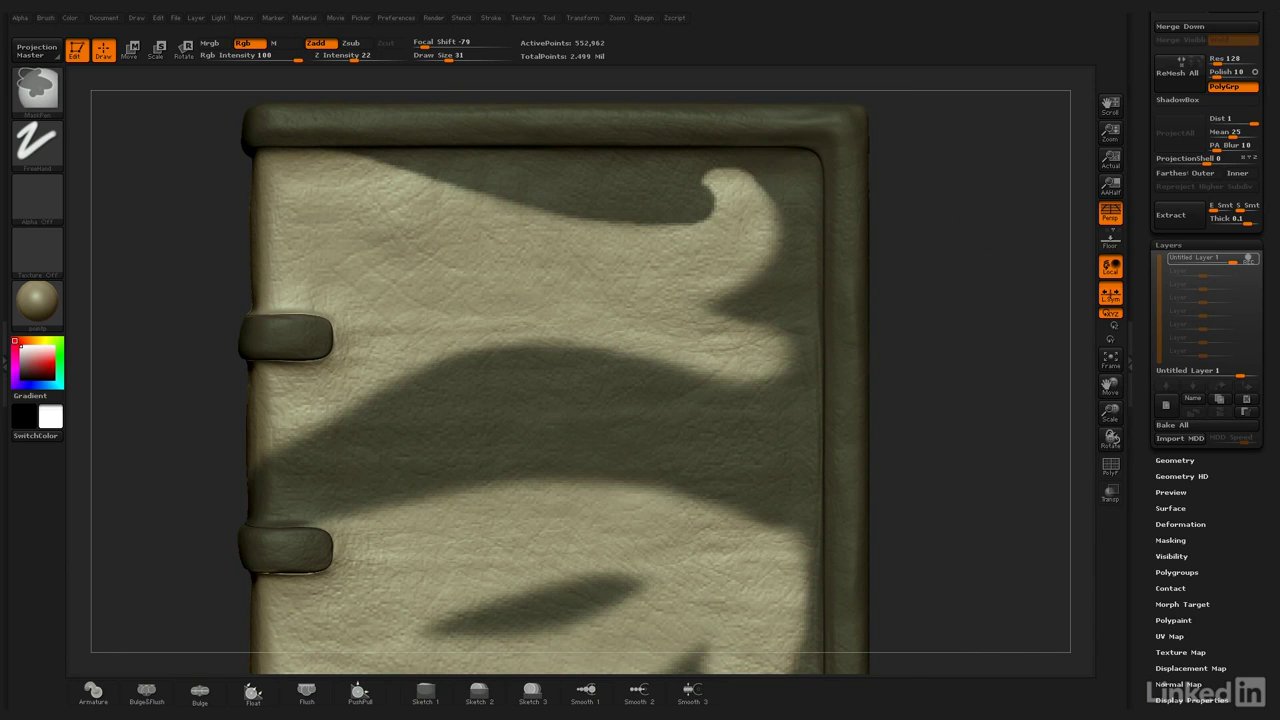
pyautogui.keyDown('ctrl'); pyautogui.moveTo(700, 316); pyautogui.dragTo(782, 312); pyautogui.keyUp('ctrl')
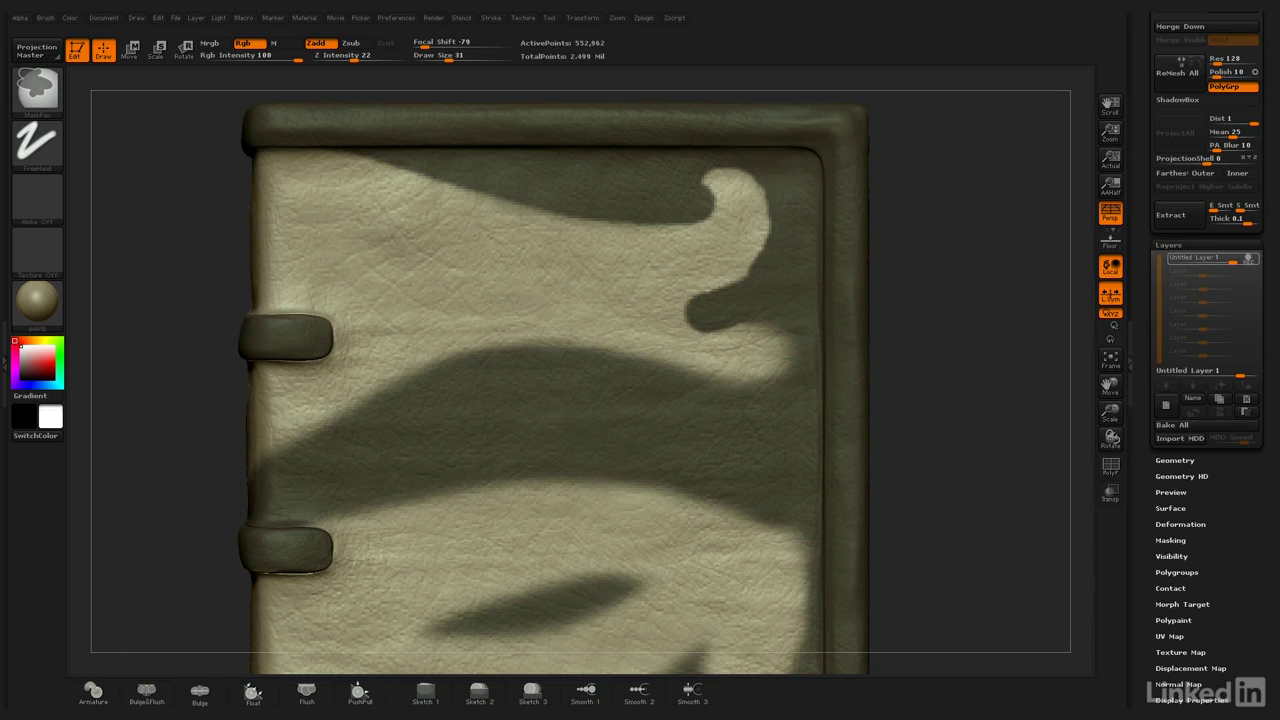
pyautogui.keyDown('ctrl'); pyautogui.moveTo(692, 317); pyautogui.dragTo(734, 295); pyautogui.keyUp('ctrl')
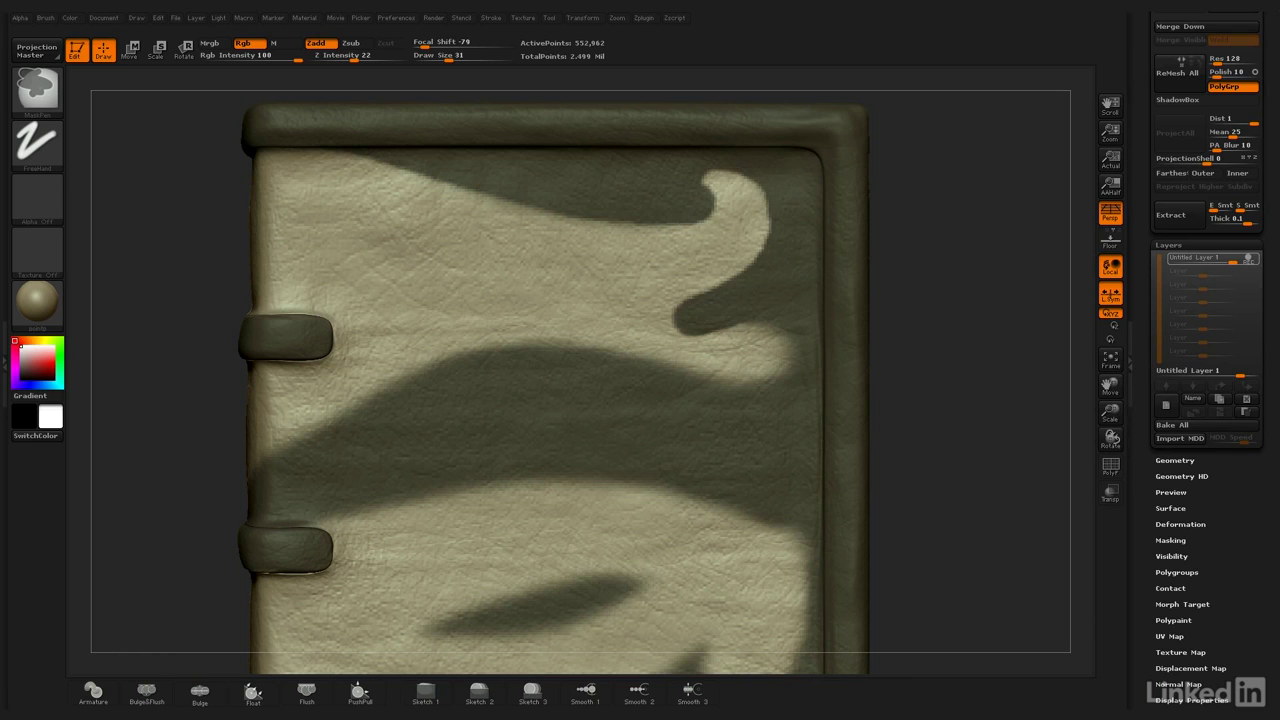
pyautogui.press('ctrl')
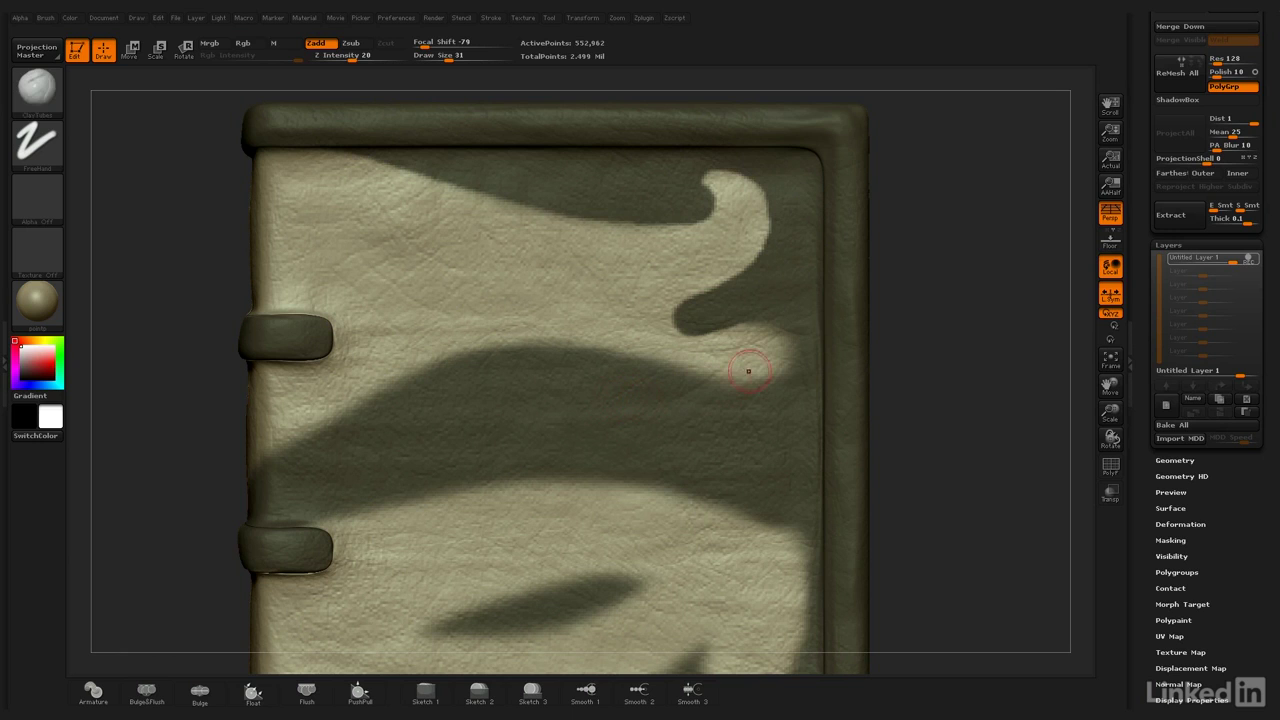
# Step: Sharpen the lower edge of the upper shape from its outer branch back to the spine, tapering the branch tip
pyautogui.press('ctrl')
pyautogui.moveTo(815, 330)
pyautogui.keyDown('ctrl'); pyautogui.mouseDown()
pyautogui.moveTo(750, 370)
pyautogui.moveTo(580, 355)
pyautogui.moveTo(310, 430)
pyautogui.moveTo(250, 465)
pyautogui.mouseUp(); pyautogui.keyUp('ctrl')
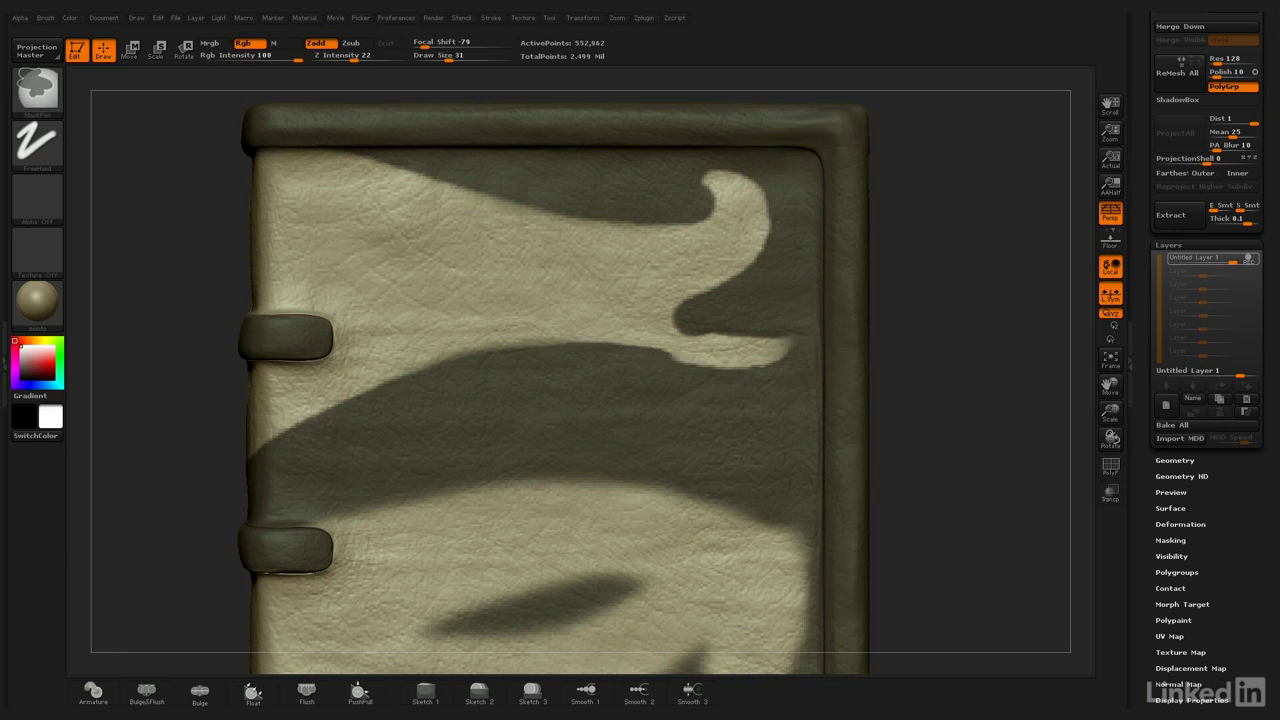
pyautogui.keyDown('ctrl'); pyautogui.moveTo(660, 356); pyautogui.dragTo(745, 364); pyautogui.keyUp('ctrl')
# Step: Mask around the hook of the cover's lower shape, widen its central opening, and sharpen the shape's upper edge
pyautogui.keyDown('alt'); pyautogui.moveTo(870, 466); pyautogui.dragTo(898, 278); pyautogui.keyUp('alt')
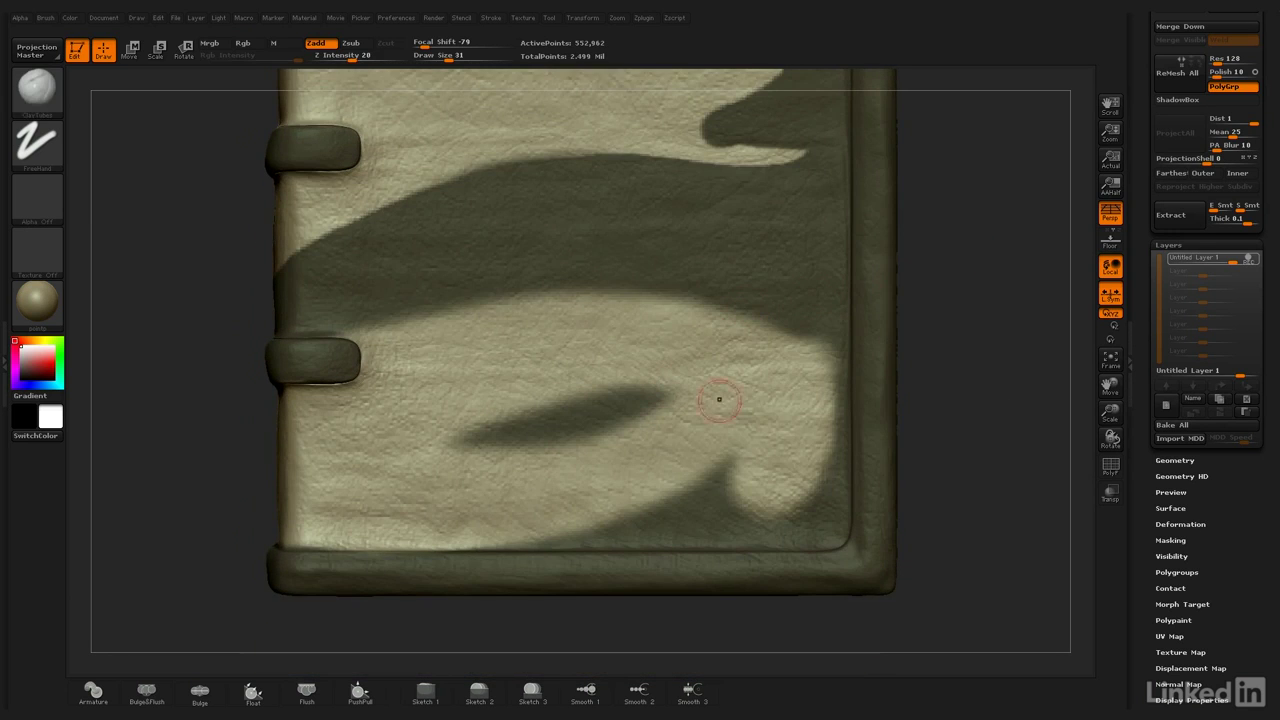
pyautogui.keyDown('ctrl'); pyautogui.moveTo(737, 446); pyautogui.dragTo(742, 505); pyautogui.keyUp('ctrl')
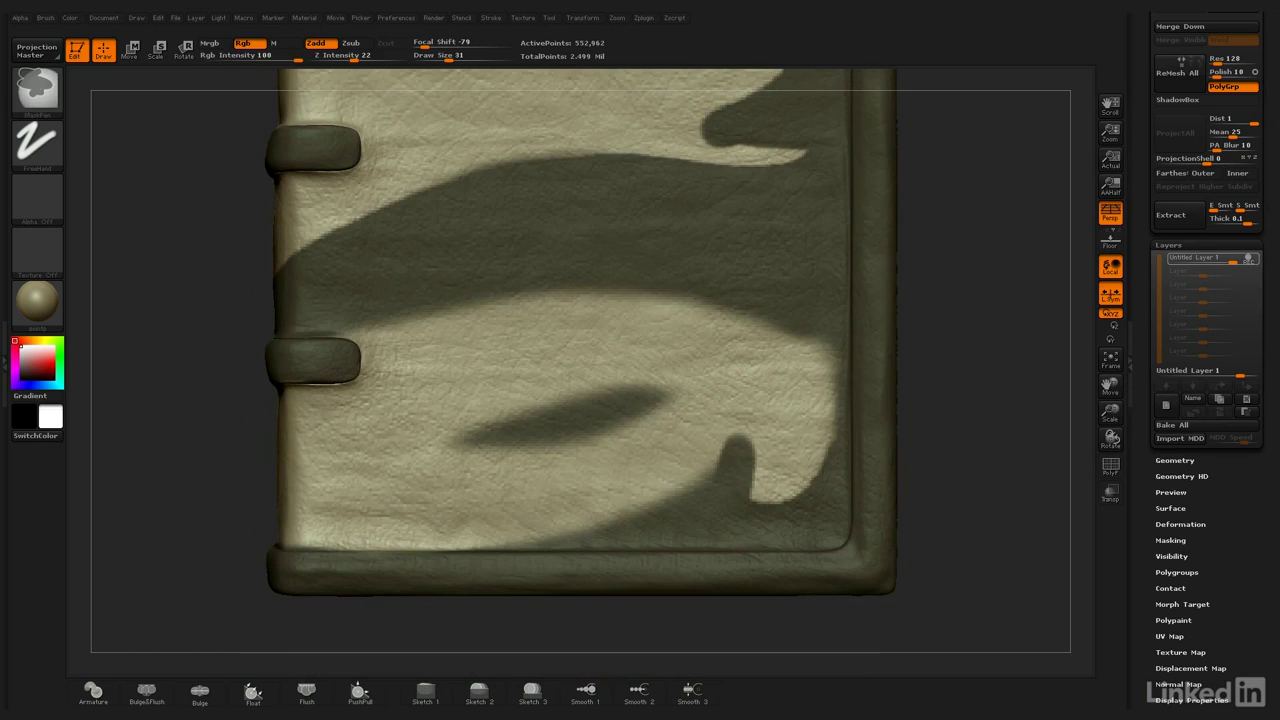
pyautogui.moveTo(829, 334)
pyautogui.keyDown('ctrl'); pyautogui.mouseDown()
pyautogui.moveTo(650, 400)
pyautogui.moveTo(470, 435)
pyautogui.mouseUp(); pyautogui.keyUp('ctrl')
pyautogui.moveTo(738, 505)
pyautogui.keyDown('ctrl'); pyautogui.mouseDown()
pyautogui.moveTo(745, 450)
pyautogui.moveTo(665, 410)
pyautogui.moveTo(462, 443)
pyautogui.moveTo(620, 400)
pyautogui.mouseUp(); pyautogui.keyUp('ctrl')
pyautogui.keyDown('ctrl'); pyautogui.moveTo(330, 320); pyautogui.dragTo(756, 308); pyautogui.keyUp('ctrl')
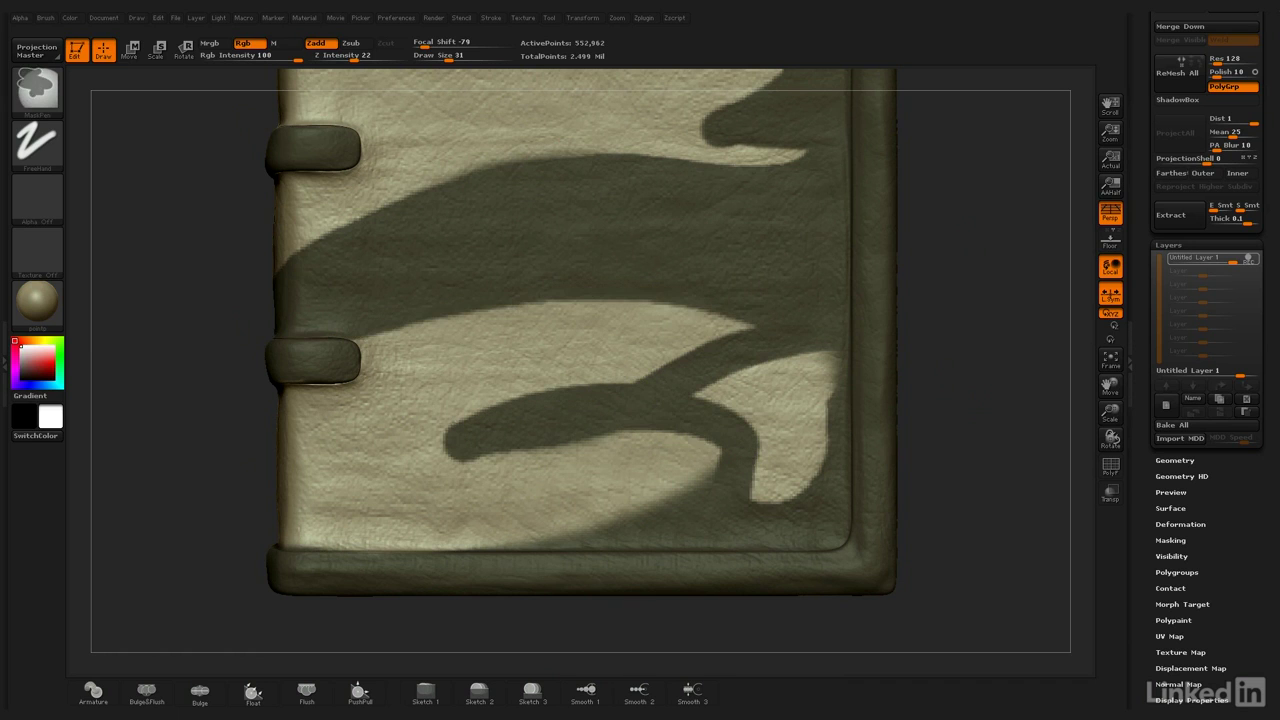
# Step: Invert the mask and fill the lower shape back in around its central opening and outer hook
pyautogui.keyDown('ctrl'); pyautogui.click(954, 295); pyautogui.keyUp('ctrl')
pyautogui.keyDown('ctrl'); pyautogui.moveTo(570, 361); pyautogui.dragTo(800, 375); pyautogui.keyUp('ctrl')
pyautogui.keyDown('ctrl'); pyautogui.moveTo(740, 408); pyautogui.dragTo(462, 446); pyautogui.keyUp('ctrl')
pyautogui.moveTo(808, 386)
pyautogui.keyDown('ctrl'); pyautogui.mouseDown()
pyautogui.moveTo(676, 472)
pyautogui.moveTo(468, 542)
pyautogui.mouseUp(); pyautogui.keyUp('ctrl')
# Step: Refine the oval opening in the lower shape with the mask inverted, and invert the mask back
pyautogui.hotkey('ctrl', 'i')
pyautogui.keyDown('ctrl'); pyautogui.moveTo(459, 441); pyautogui.dragTo(602, 430); pyautogui.keyUp('ctrl')
pyautogui.keyDown('ctrl'); pyautogui.click(960, 362); pyautogui.keyUp('ctrl')
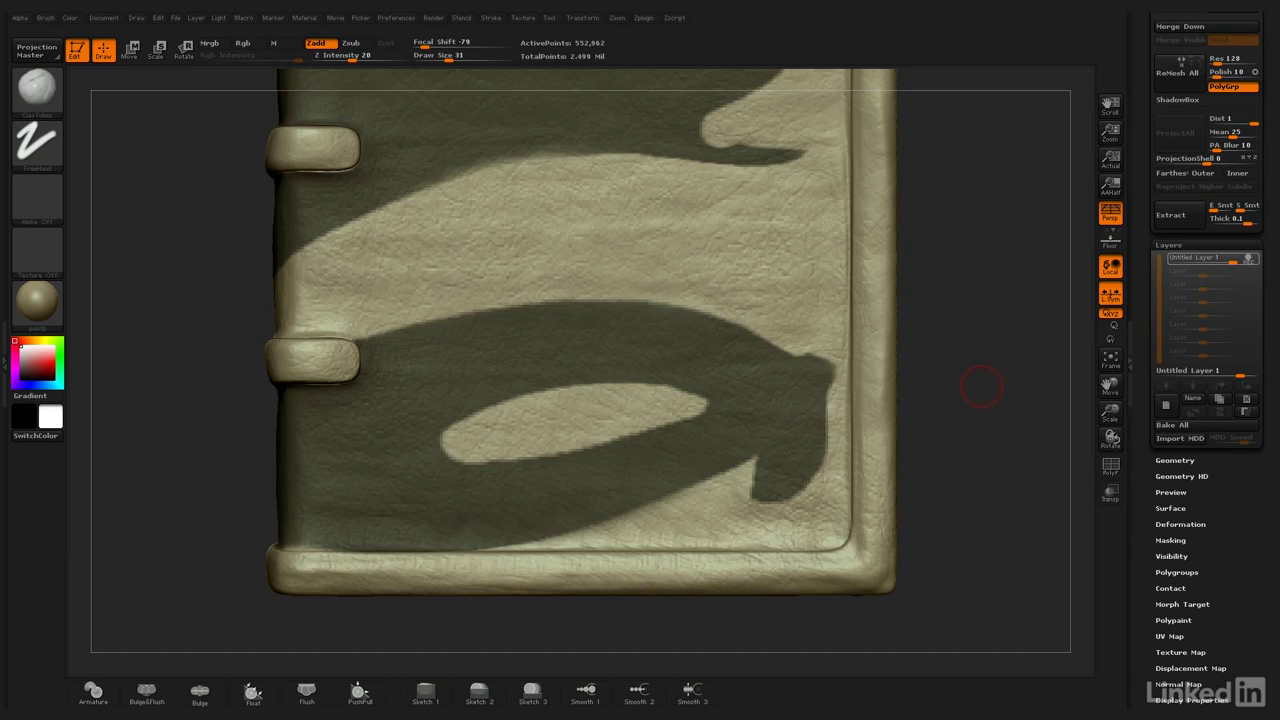
# Step: Thicken the lower branch of the upper shape and extend its tip into a slight upward curl
pyautogui.press('f')
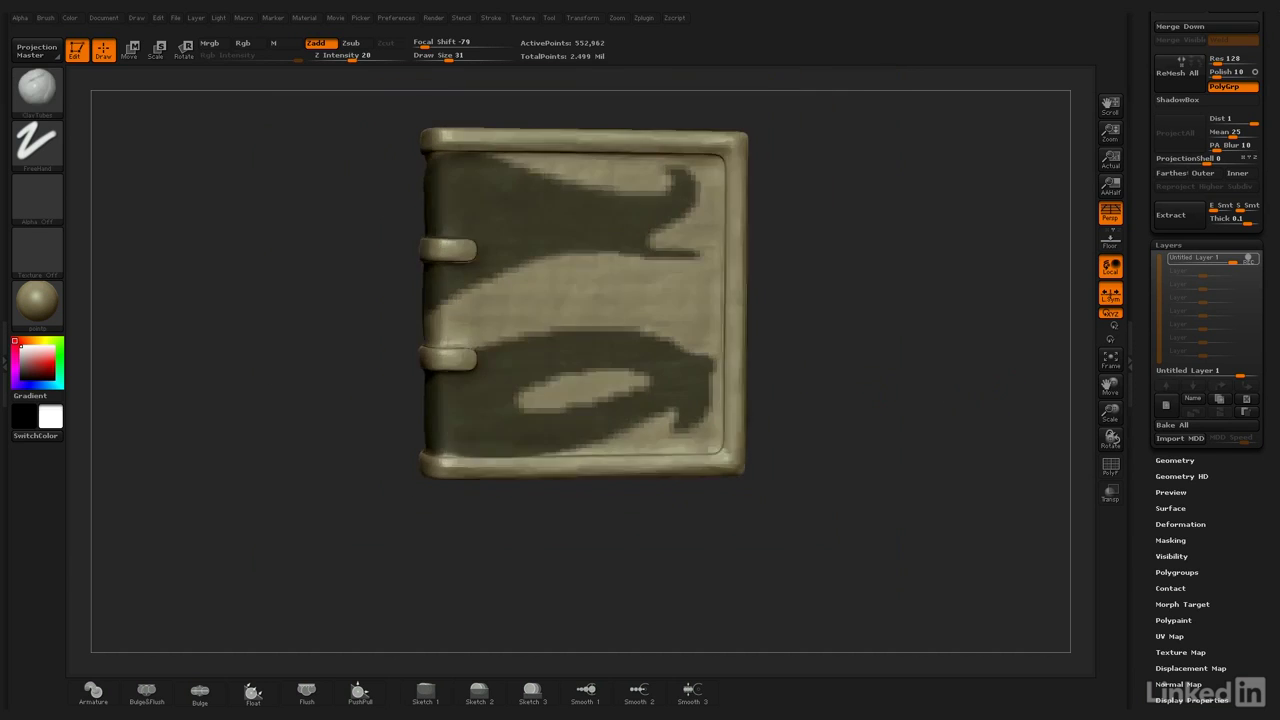
pyautogui.keyDown('ctrl'); pyautogui.moveTo(877, 389); pyautogui.dragTo(877, 470, button='right'); pyautogui.keyUp('ctrl')
pyautogui.keyDown('alt'); pyautogui.moveTo(819, 188); pyautogui.dragTo(771, 348, button='right'); pyautogui.keyUp('alt')
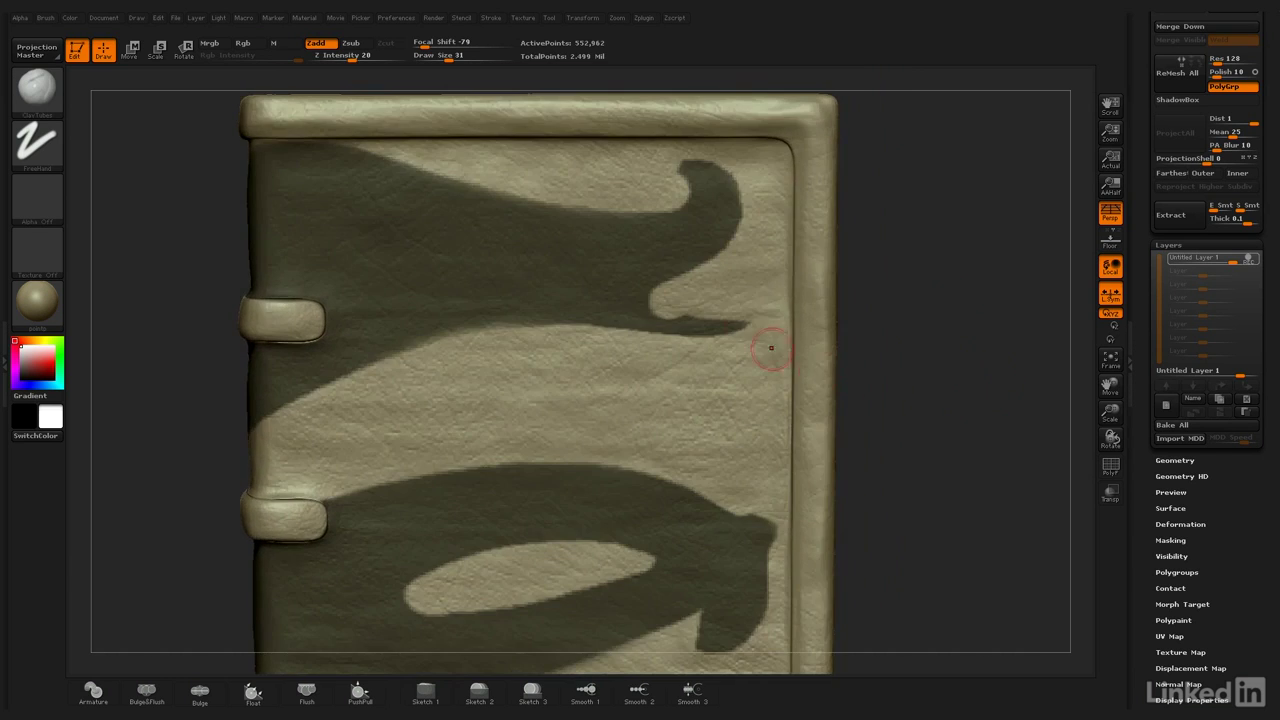
pyautogui.moveTo(775, 319)
pyautogui.keyDown('alt'); pyautogui.mouseDown()
pyautogui.moveTo(780, 284)
pyautogui.moveTo(640, 282)
pyautogui.mouseUp(); pyautogui.keyUp('alt')
pyautogui.keyDown('ctrl'); pyautogui.moveTo(771, 274); pyautogui.dragTo(655, 264); pyautogui.keyUp('ctrl')
pyautogui.keyDown('ctrl'); pyautogui.moveTo(365, 311); pyautogui.dragTo(716, 271); pyautogui.keyUp('ctrl')
# Step: Fill and smooth the mask edges across the spine, between and around the two straps
pyautogui.press('f')
pyautogui.moveTo(935, 280)
pyautogui.mouseDown()
pyautogui.moveTo(966, 314)
pyautogui.moveTo(868, 318)
pyautogui.moveTo(837, 274)
pyautogui.moveTo(930, 300)
pyautogui.moveTo(754, 266)
pyautogui.moveTo(829, 314)
pyautogui.moveTo(817, 331)
pyautogui.moveTo(894, 329)
pyautogui.moveTo(800, 327)
pyautogui.mouseUp()
pyautogui.keyDown('ctrl'); pyautogui.moveTo(448, 203); pyautogui.dragTo(372, 243); pyautogui.keyUp('ctrl')
pyautogui.moveTo(920, 343); pyautogui.dragTo(1010, 345)
pyautogui.keyDown('ctrl'); pyautogui.moveTo(370, 378); pyautogui.dragTo(488, 378); pyautogui.keyUp('ctrl')
pyautogui.moveTo(920, 350); pyautogui.dragTo(790, 310)
pyautogui.keyDown('ctrl'); pyautogui.moveTo(390, 497); pyautogui.dragTo(520, 453); pyautogui.keyUp('ctrl')
pyautogui.moveTo(788, 382); pyautogui.dragTo(960, 390)
pyautogui.keyDown('ctrl'); pyautogui.moveTo(340, 508); pyautogui.dragTo(394, 504); pyautogui.keyUp('ctrl')
# Step: Clean up the mask boundary on the spine near the straps with the mask inverted, and invert it back
pyautogui.keyDown('alt'); pyautogui.moveTo(700, 420); pyautogui.dragTo(760, 270); pyautogui.keyUp('alt')
pyautogui.keyDown('ctrl'); pyautogui.click(760, 300); pyautogui.keyUp('ctrl')
pyautogui.moveTo(404, 384)
pyautogui.keyDown('ctrl'); pyautogui.mouseDown()
pyautogui.moveTo(486, 368)
pyautogui.moveTo(462, 370)
pyautogui.mouseUp(); pyautogui.keyUp('ctrl')
pyautogui.moveTo(700, 400); pyautogui.dragTo(580, 350)
pyautogui.keyDown('ctrl'); pyautogui.click(760, 350); pyautogui.keyUp('ctrl')
# Step: Fill in the opposite cover's mask near the lower strap, along the outer branch, and at the upper outer curl
pyautogui.moveTo(760, 350)
pyautogui.mouseDown()
pyautogui.moveTo(700, 400)
pyautogui.moveTo(740, 340)
pyautogui.moveTo(906, 396)
pyautogui.mouseUp()
pyautogui.keyDown('ctrl'); pyautogui.moveTo(496, 358); pyautogui.dragTo(655, 412); pyautogui.keyUp('ctrl')
pyautogui.moveTo(168, 432)
pyautogui.keyDown('ctrl'); pyautogui.mouseDown()
pyautogui.moveTo(490, 372)
pyautogui.moveTo(254, 370)
pyautogui.mouseUp(); pyautogui.keyUp('ctrl')
pyautogui.keyDown('ctrl'); pyautogui.moveTo(182, 204); pyautogui.dragTo(290, 276); pyautogui.keyUp('ctrl')
pyautogui.moveTo(166, 204)
pyautogui.keyDown('ctrl'); pyautogui.mouseDown()
pyautogui.moveTo(160, 244)
pyautogui.moveTo(250, 330)
pyautogui.mouseUp(); pyautogui.keyUp('ctrl')
# Step: Enlarge the mask of the upper curl near the spine and smooth the main shape's upper and outer edges
pyautogui.keyDown('alt'); pyautogui.moveTo(730, 210); pyautogui.dragTo(800, 420); pyautogui.keyUp('alt')
pyautogui.keyDown('ctrl'); pyautogui.moveTo(340, 206); pyautogui.dragTo(496, 198); pyautogui.keyUp('ctrl')
pyautogui.keyDown('ctrl'); pyautogui.moveTo(550, 160); pyautogui.dragTo(592, 190); pyautogui.keyUp('ctrl')
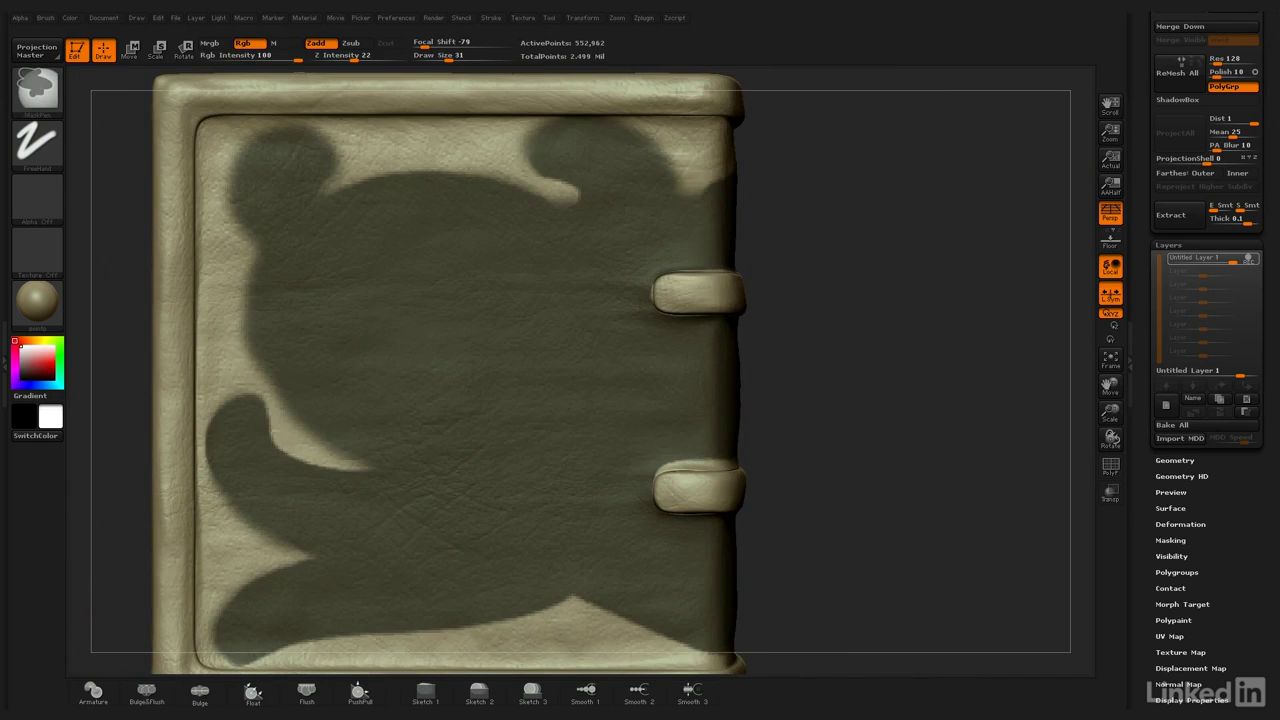
pyautogui.keyDown('ctrl'); pyautogui.moveTo(626, 146); pyautogui.dragTo(692, 204); pyautogui.keyUp('ctrl')
pyautogui.moveTo(268, 248)
pyautogui.keyDown('ctrl'); pyautogui.mouseDown()
pyautogui.moveTo(261, 286)
pyautogui.moveTo(284, 349)
pyautogui.moveTo(372, 450)
pyautogui.mouseUp(); pyautogui.keyUp('ctrl')
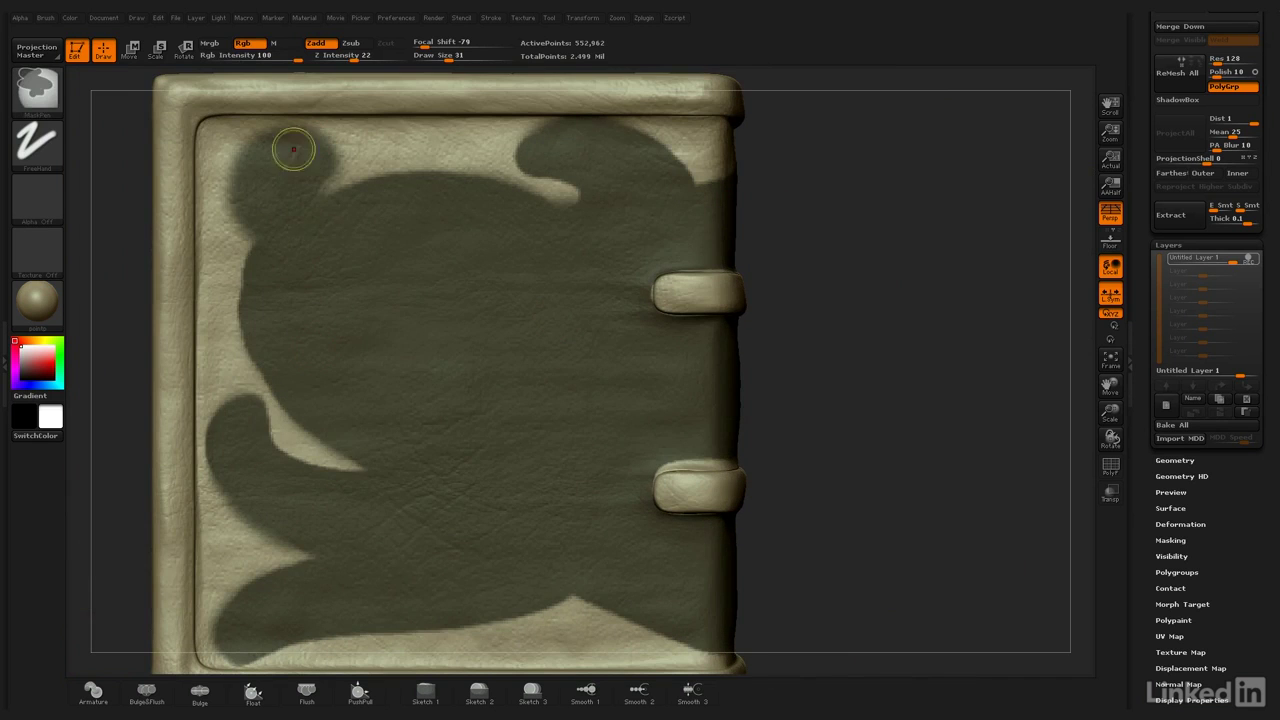
# Step: Fill the outer corner curl, invert the mask, and carve cleaner outlines around both curls at the cover's upper edge
pyautogui.keyDown('ctrl'); pyautogui.moveTo(293, 149); pyautogui.dragTo(258, 230); pyautogui.keyUp('ctrl')
pyautogui.keyDown('ctrl'); pyautogui.click(872, 254); pyautogui.keyUp('ctrl')
pyautogui.keyDown('ctrl'); pyautogui.moveTo(334, 146); pyautogui.dragTo(240, 229); pyautogui.keyUp('ctrl')
pyautogui.keyDown('ctrl'); pyautogui.moveTo(274, 146); pyautogui.dragTo(325, 178); pyautogui.keyUp('ctrl')
pyautogui.moveTo(532, 114)
pyautogui.keyDown('ctrl'); pyautogui.mouseDown()
pyautogui.moveTo(574, 106)
pyautogui.moveTo(695, 167)
pyautogui.mouseUp(); pyautogui.keyUp('ctrl')
pyautogui.keyDown('ctrl'); pyautogui.moveTo(524, 122); pyautogui.dragTo(608, 112); pyautogui.keyUp('ctrl')
pyautogui.keyDown('ctrl'); pyautogui.moveTo(570, 188); pyautogui.dragTo(468, 166); pyautogui.keyUp('ctrl')
# Step: Trim the two outer branches near the cover's lower corner into slimmer hooked curls, and invert the mask back
pyautogui.moveTo(246, 386)
pyautogui.keyDown('ctrl'); pyautogui.mouseDown()
pyautogui.moveTo(198, 446)
pyautogui.moveTo(199, 476)
pyautogui.mouseUp(); pyautogui.keyUp('ctrl')
pyautogui.moveTo(268, 432)
pyautogui.keyDown('ctrl'); pyautogui.mouseDown()
pyautogui.moveTo(250, 400)
pyautogui.moveTo(266, 548)
pyautogui.moveTo(206, 630)
pyautogui.mouseUp(); pyautogui.keyUp('ctrl')
pyautogui.keyDown('alt'); pyautogui.moveTo(282, 637); pyautogui.dragTo(320, 457, button='right'); pyautogui.keyUp('alt')
pyautogui.keyDown('ctrl'); pyautogui.moveTo(246, 455); pyautogui.dragTo(278, 494); pyautogui.keyUp('ctrl')
pyautogui.keyDown('ctrl'); pyautogui.click(835, 378); pyautogui.keyUp('ctrl')
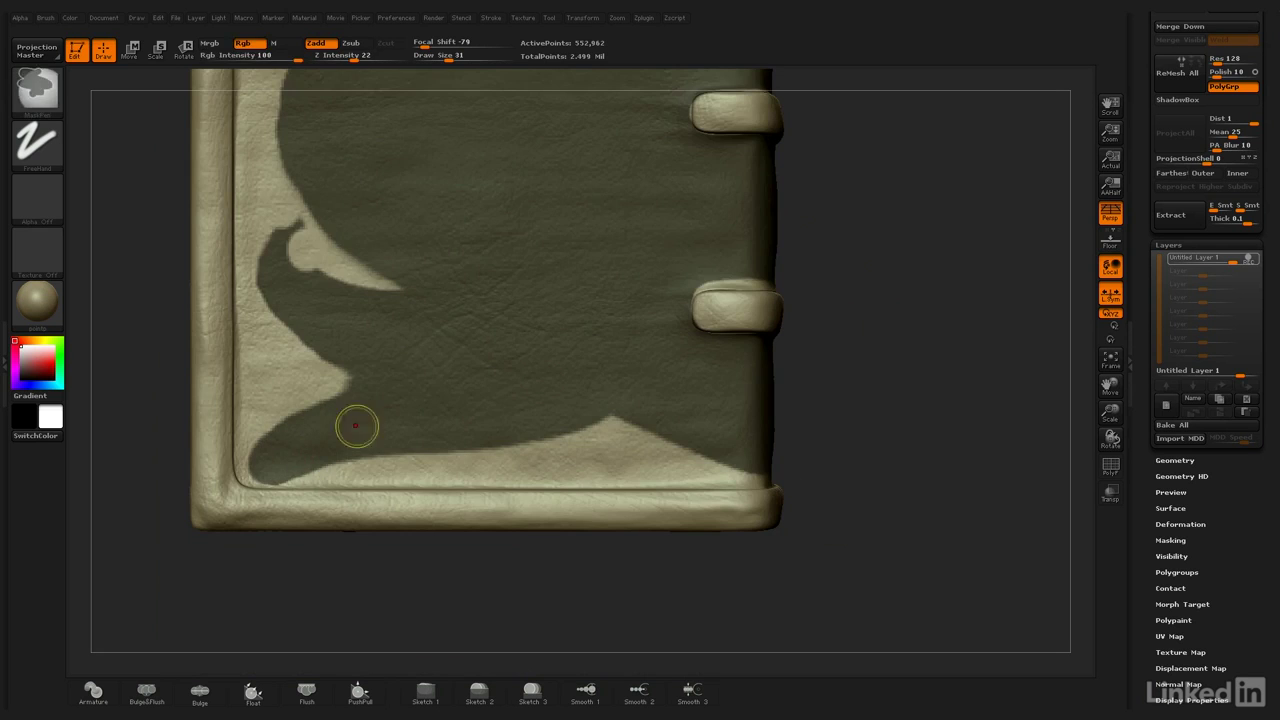
# Step: Fill out the mask on the lower branch, the upper corner curl and the main shape's upper edge
pyautogui.keyDown('ctrl'); pyautogui.moveTo(276, 316); pyautogui.dragTo(338, 368); pyautogui.keyUp('ctrl')
pyautogui.keyDown('alt'); pyautogui.moveTo(850, 300); pyautogui.dragTo(857, 553); pyautogui.keyUp('alt')
pyautogui.keyDown('ctrl'); pyautogui.moveTo(345, 230); pyautogui.dragTo(302, 305); pyautogui.keyUp('ctrl')
pyautogui.moveTo(352, 230)
pyautogui.keyDown('ctrl'); pyautogui.mouseDown()
pyautogui.moveTo(375, 265)
pyautogui.moveTo(492, 248)
pyautogui.moveTo(616, 284)
pyautogui.mouseUp(); pyautogui.keyUp('ctrl')
pyautogui.keyDown('ctrl'); pyautogui.moveTo(497, 266); pyautogui.dragTo(638, 288); pyautogui.keyUp('ctrl')
pyautogui.keyDown('alt'); pyautogui.moveTo(150, 400); pyautogui.dragTo(150, 330); pyautogui.keyUp('alt')
pyautogui.moveTo(818, 440)
pyautogui.keyDown('alt'); pyautogui.mouseDown()
pyautogui.moveTo(818, 388)
pyautogui.moveTo(668, 382)
pyautogui.moveTo(860, 330)
pyautogui.mouseUp(); pyautogui.keyUp('alt')
pyautogui.moveTo(770, 360)
pyautogui.mouseDown()
pyautogui.moveTo(894, 394)
pyautogui.moveTo(904, 366)
pyautogui.moveTo(775, 371)
pyautogui.mouseUp()
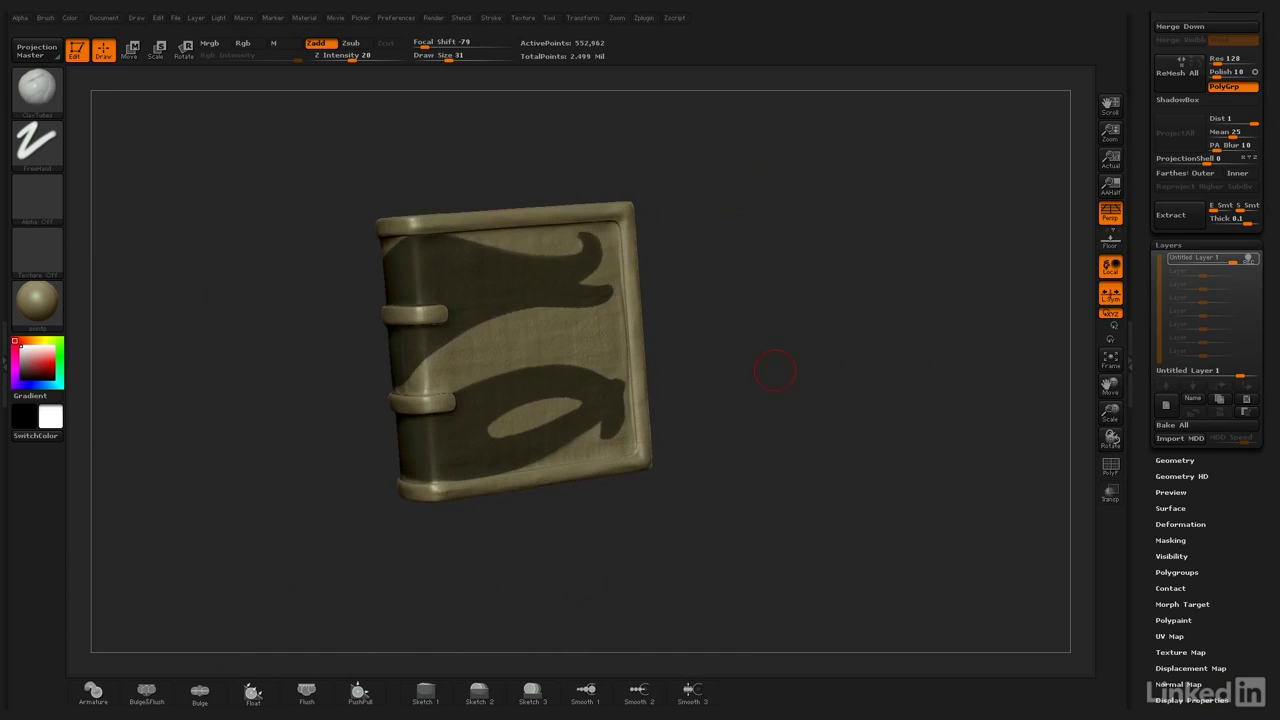
# Step: Save the tool as book5.ZTL in the Lynda_PirateBook Base Meshes folder
pyautogui.moveTo(1268, 110); pyautogui.dragTo(1268, 697)
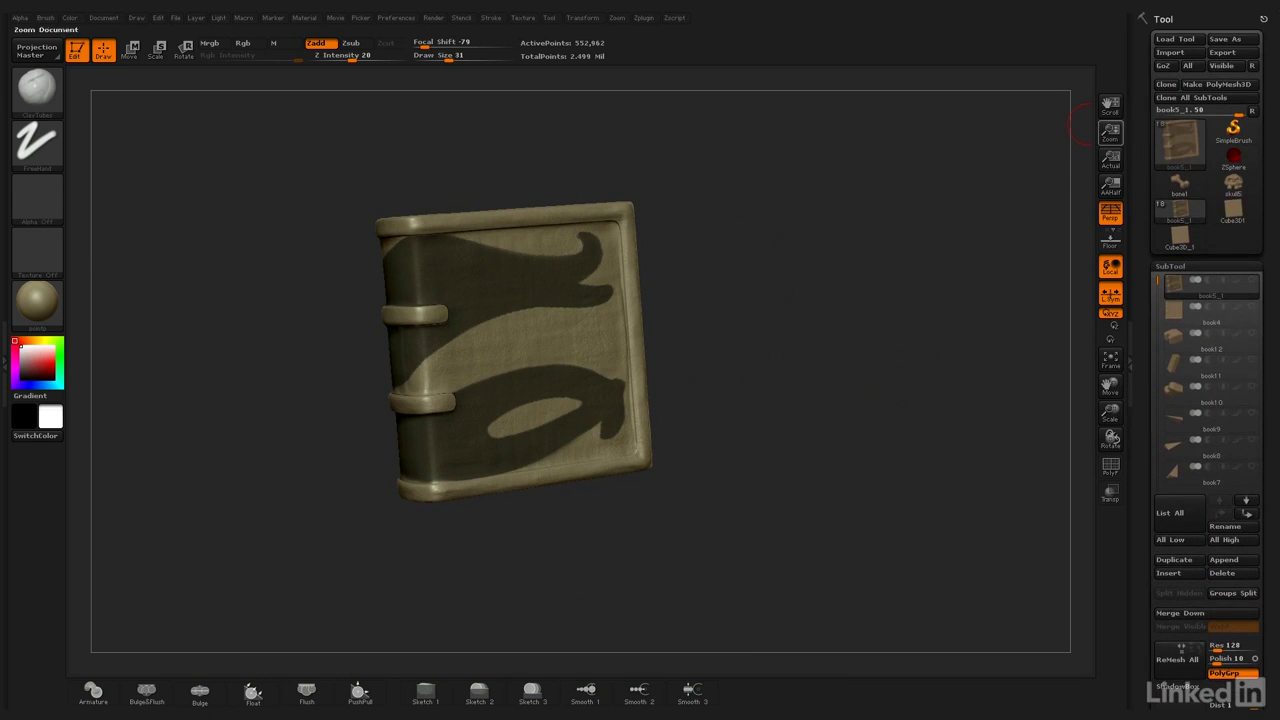
pyautogui.click(1225, 38)
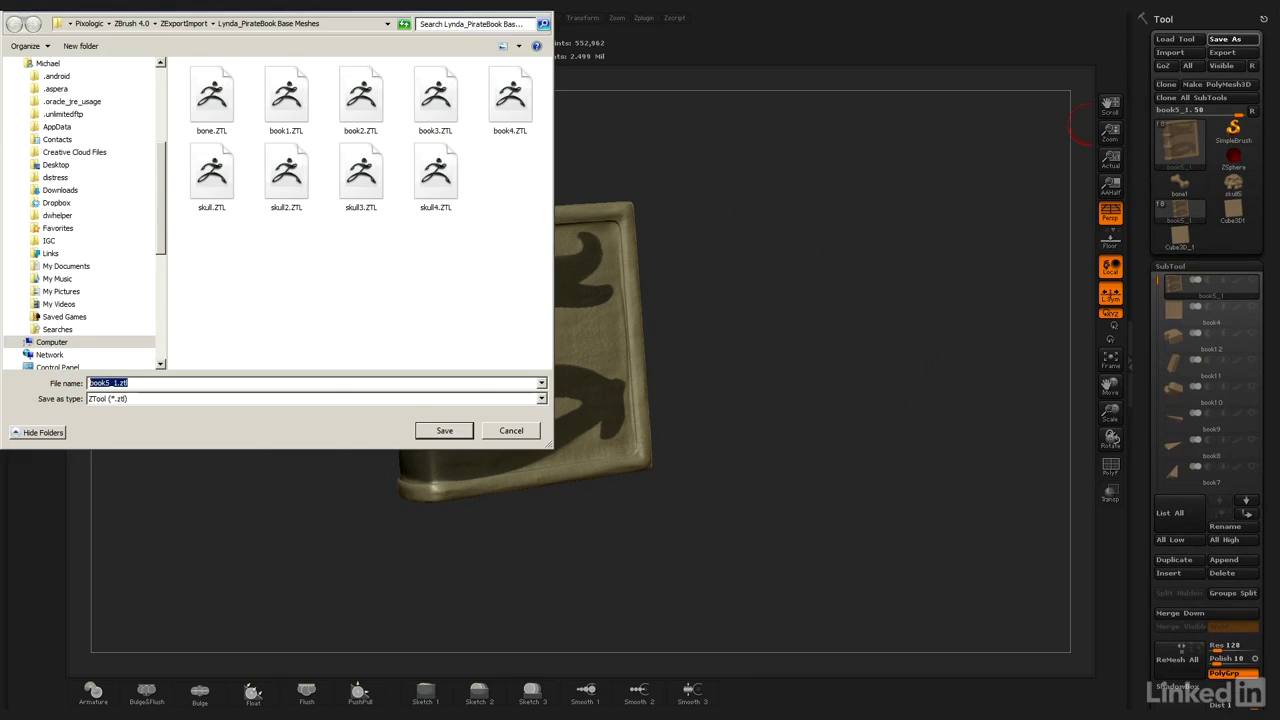
pyautogui.click(510, 100)
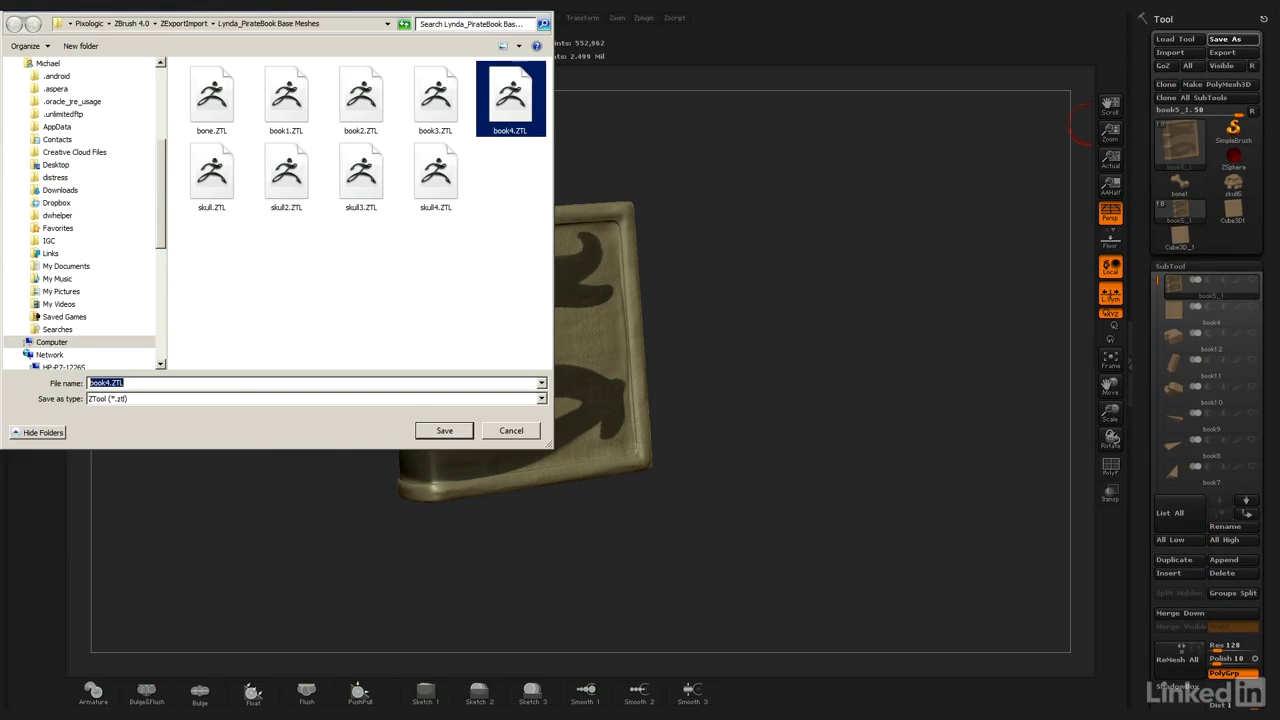
pyautogui.press('BackSpace')
pyautogui.write('5')
pyautogui.press('Return')
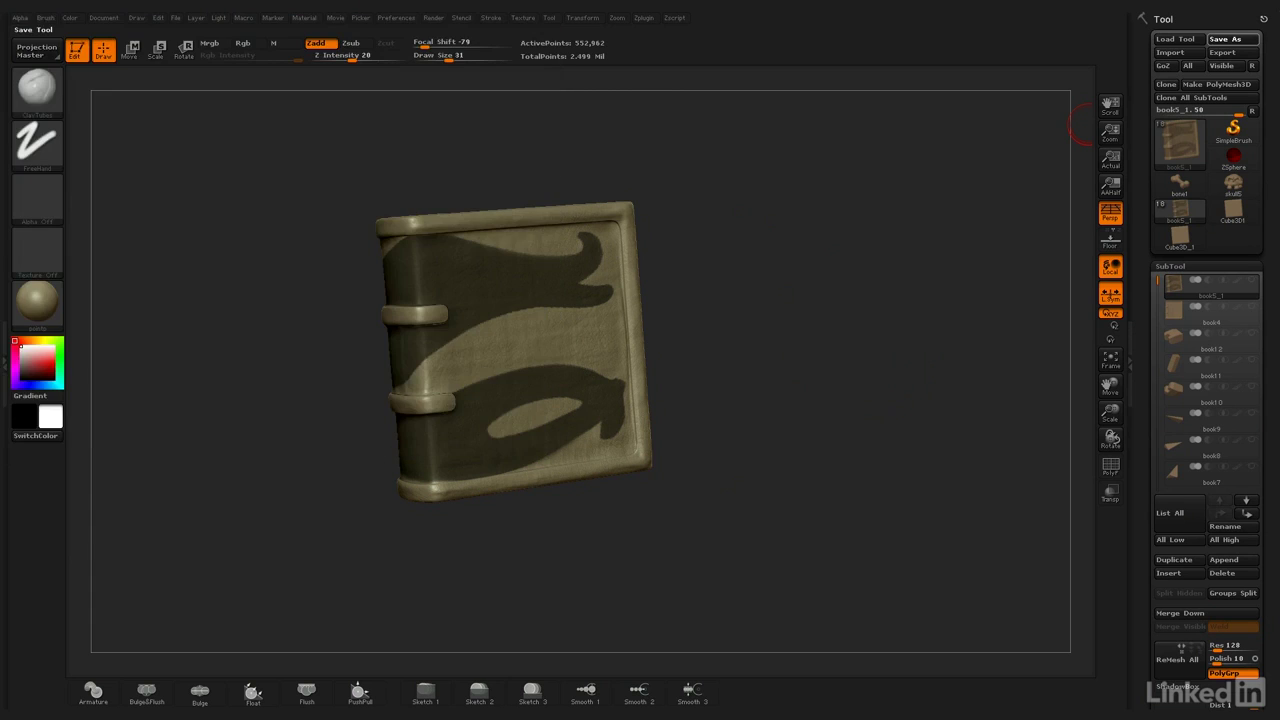